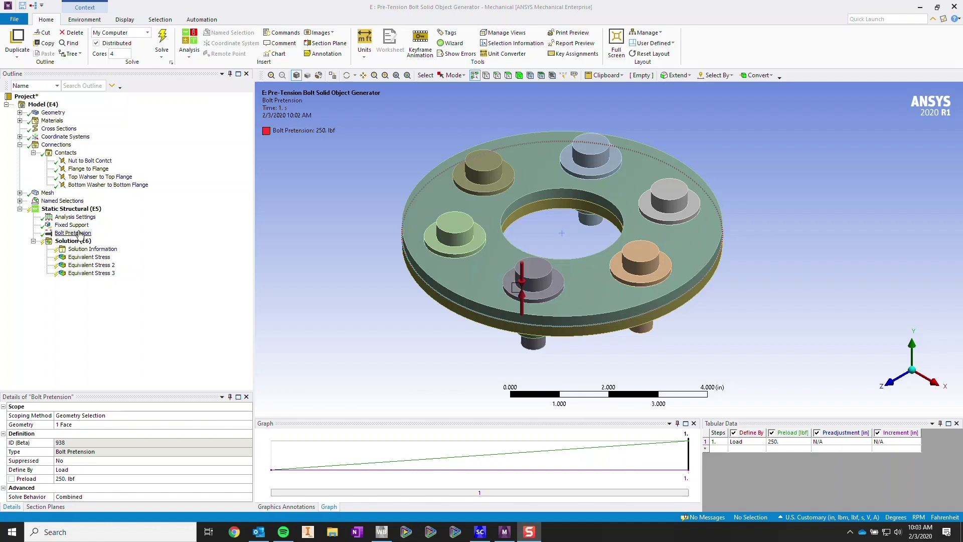
Generate bolt pretensions for the remaining bolts with the Object Generator, using Bolt Pretension as the template and Tension Area as the graphical selection
click(86, 162)
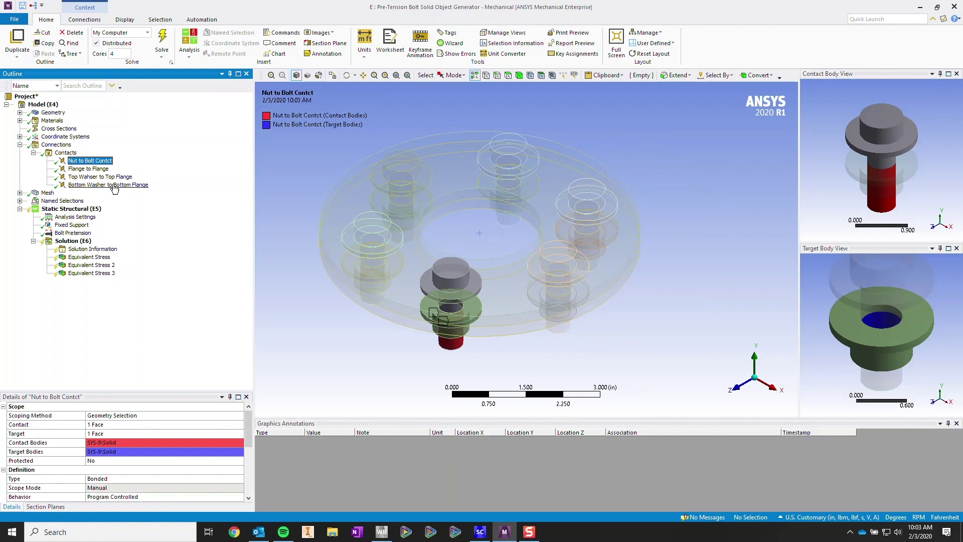
click(81, 233)
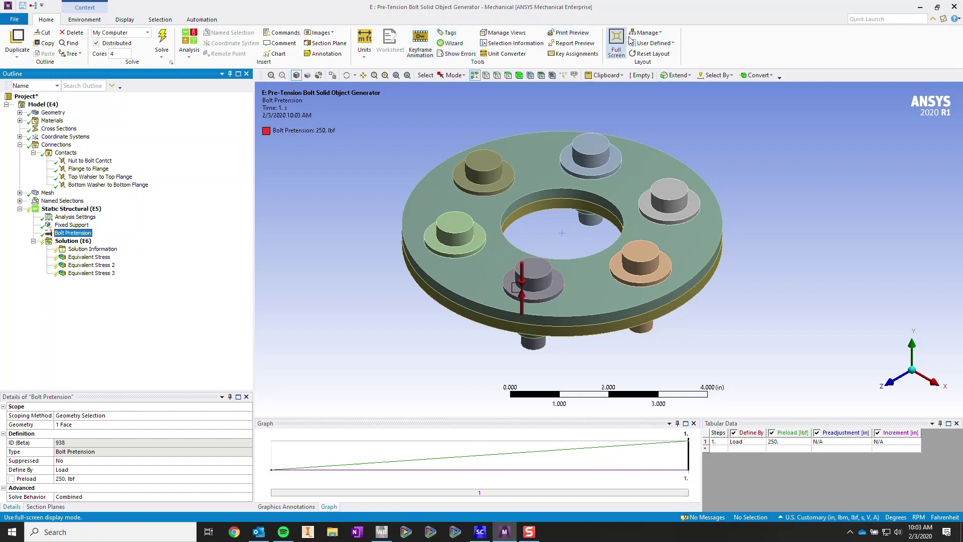
click(646, 32)
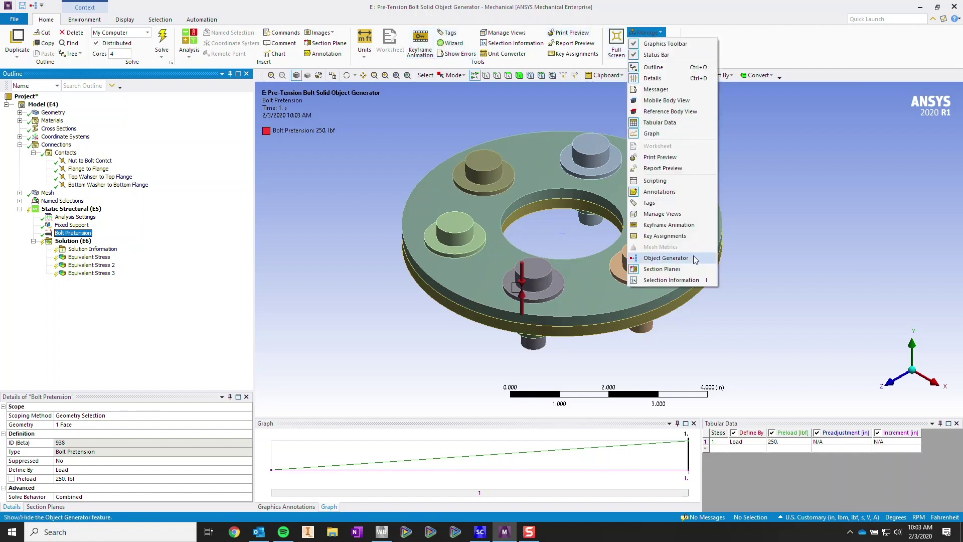
click(694, 259)
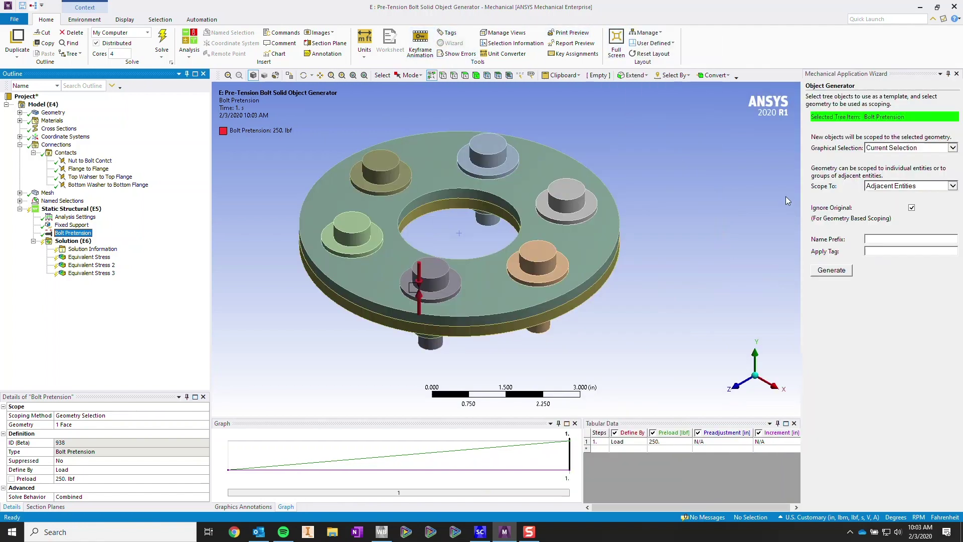
click(910, 147)
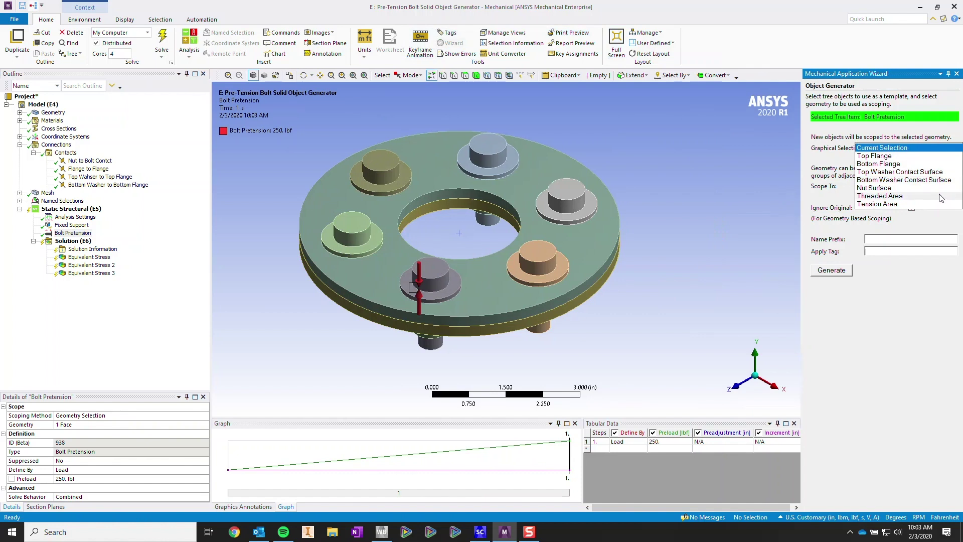
click(882, 203)
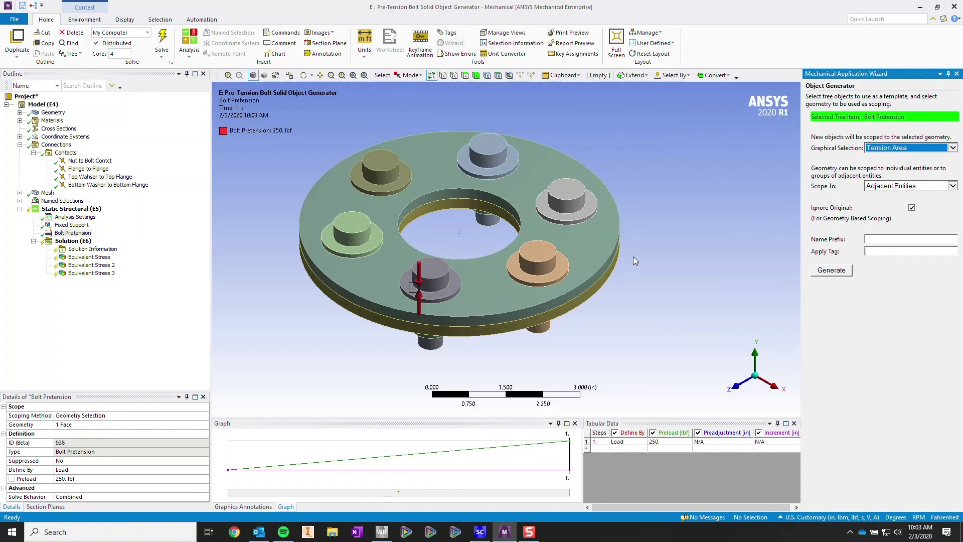
click(823, 274)
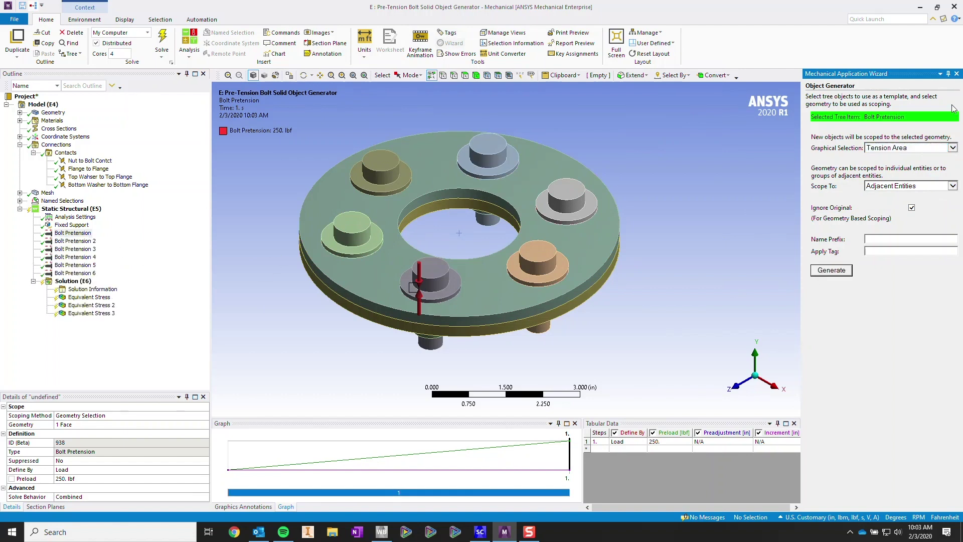
click(956, 74)
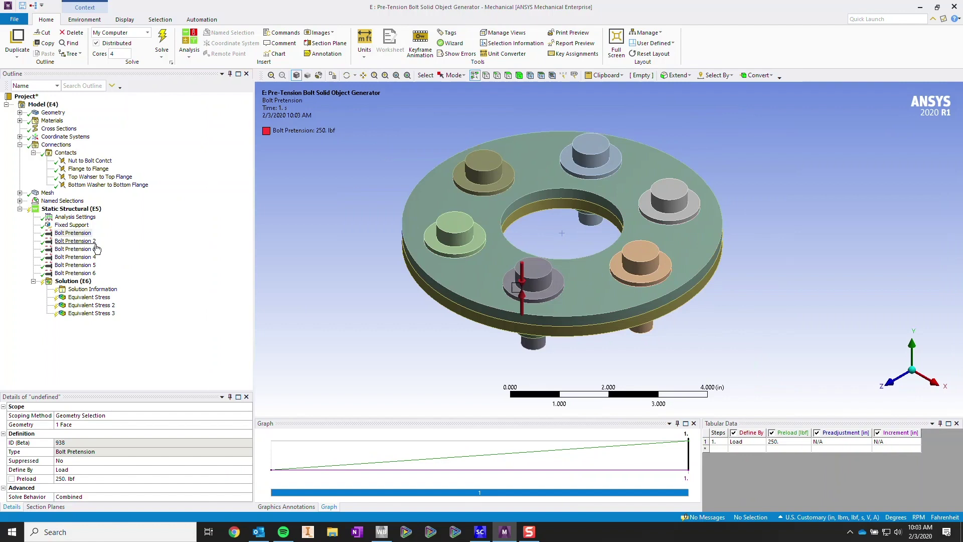
Review all the bolt pretension loads together, the original Bolt Pretension alone, and the nut-to-bolt contact
click(83, 235)
shift+click(75, 273)
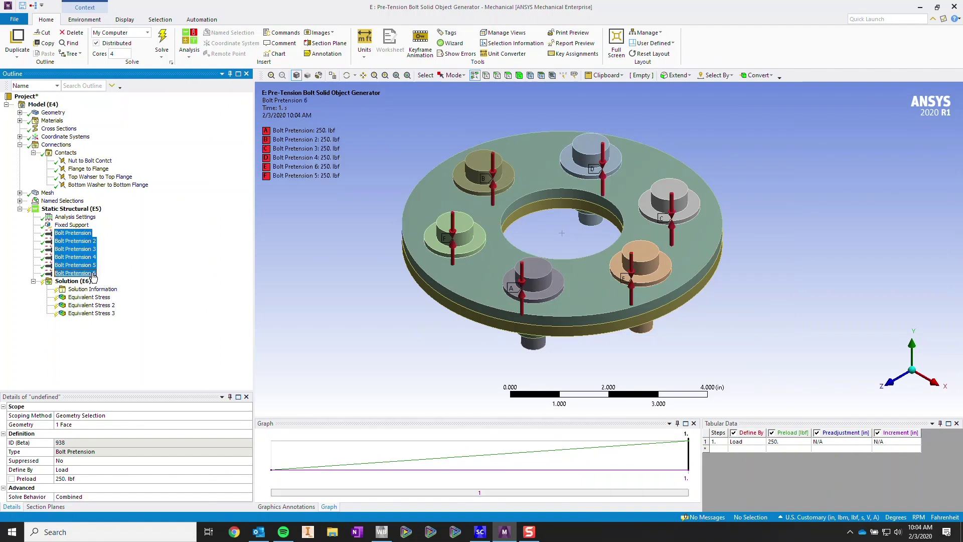
click(84, 234)
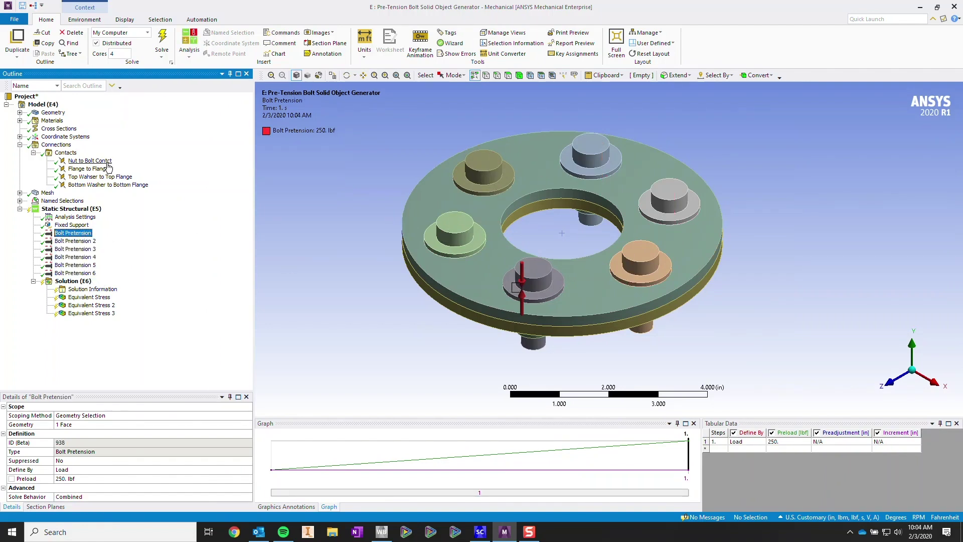
click(90, 160)
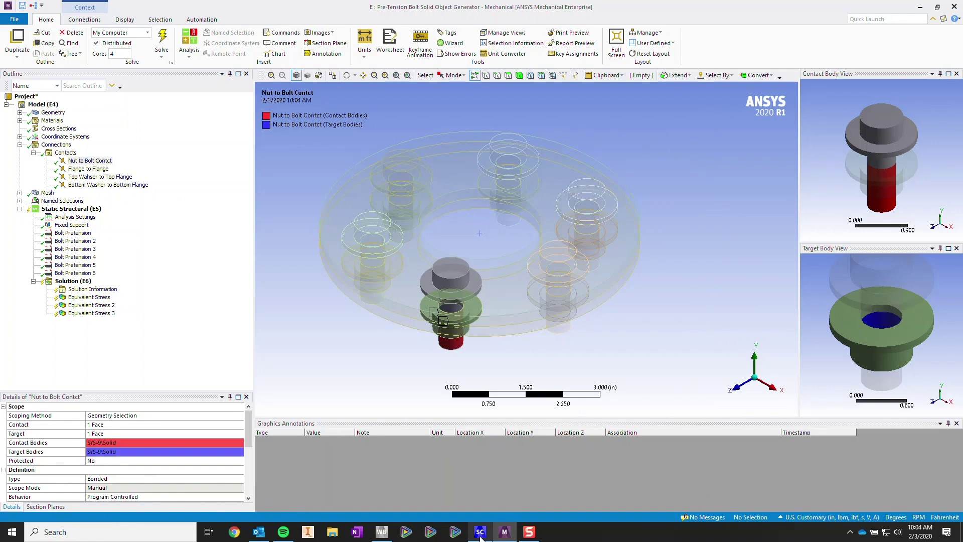
Switch to the SpaceClaim geometry of the bolted flange and display its named selection groups
mouse_move(480, 531)
click(478, 495)
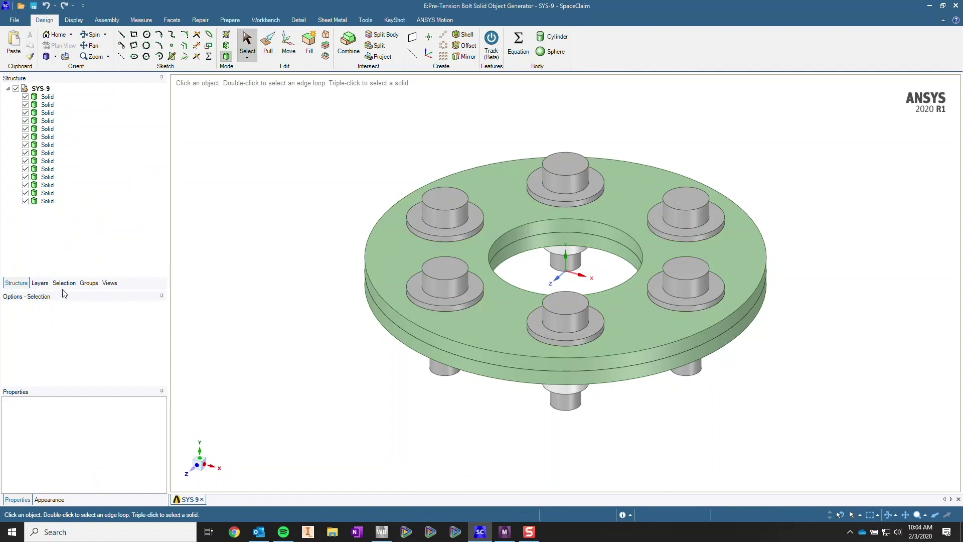
click(472, 318)
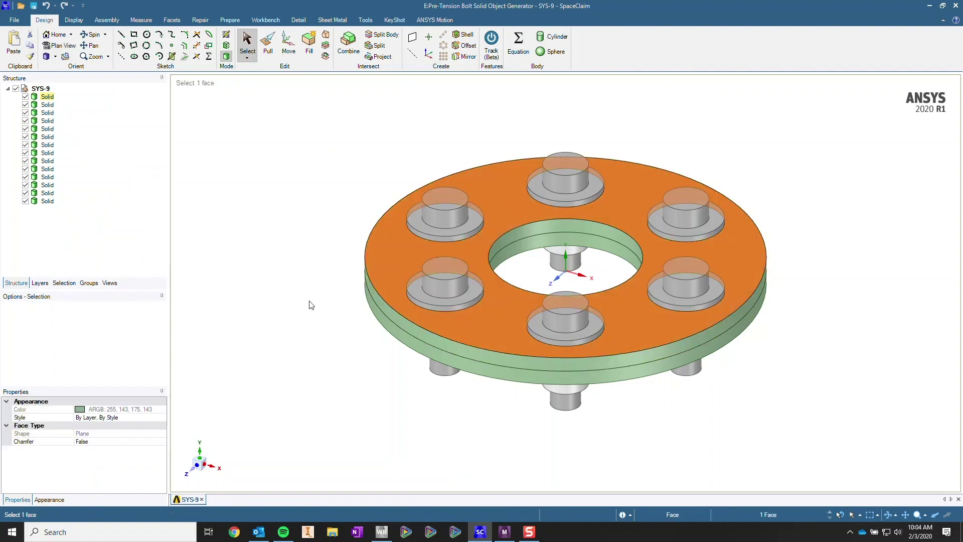
click(86, 283)
click(67, 284)
click(86, 285)
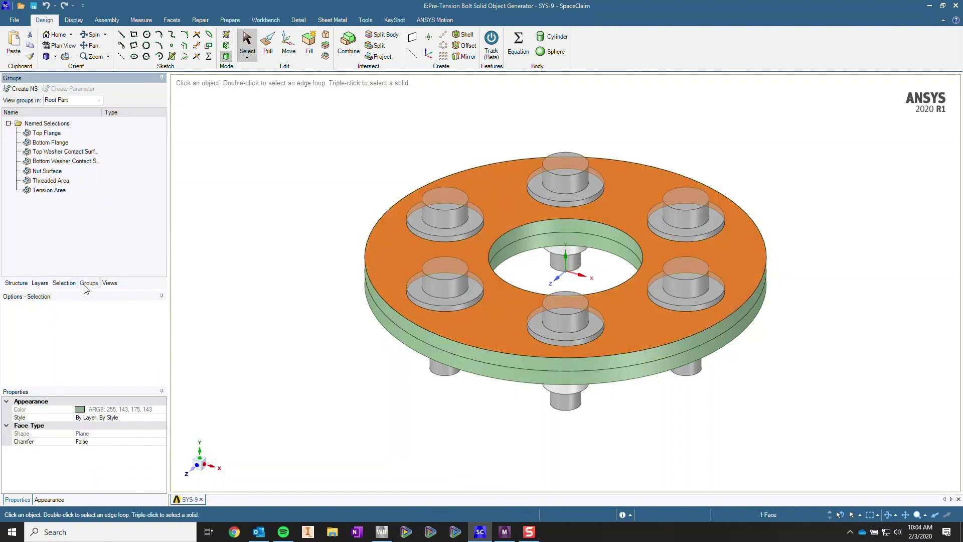
Examine the faces contained in each named selection, from Top Flange through Tension Area, and return to Top Flange
click(46, 133)
click(50, 143)
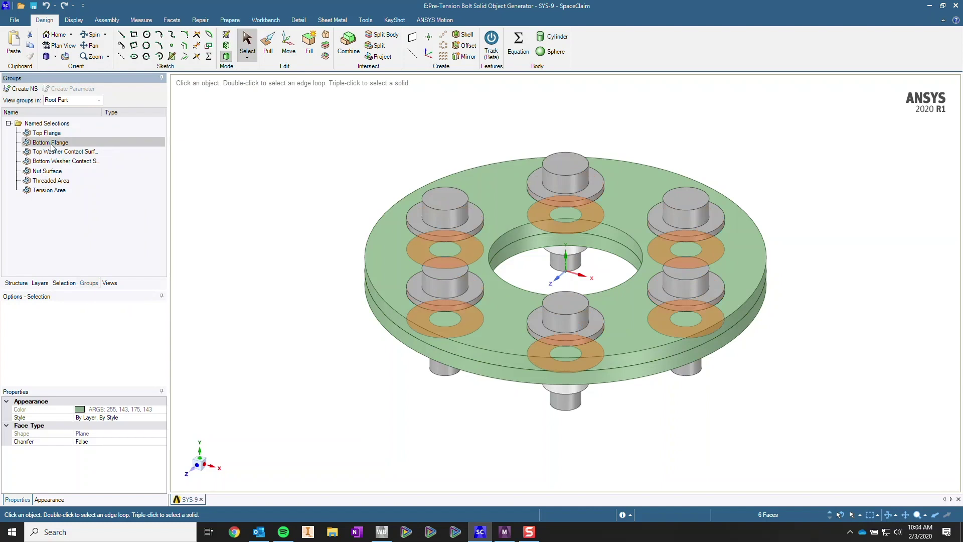
click(51, 152)
click(50, 161)
click(48, 171)
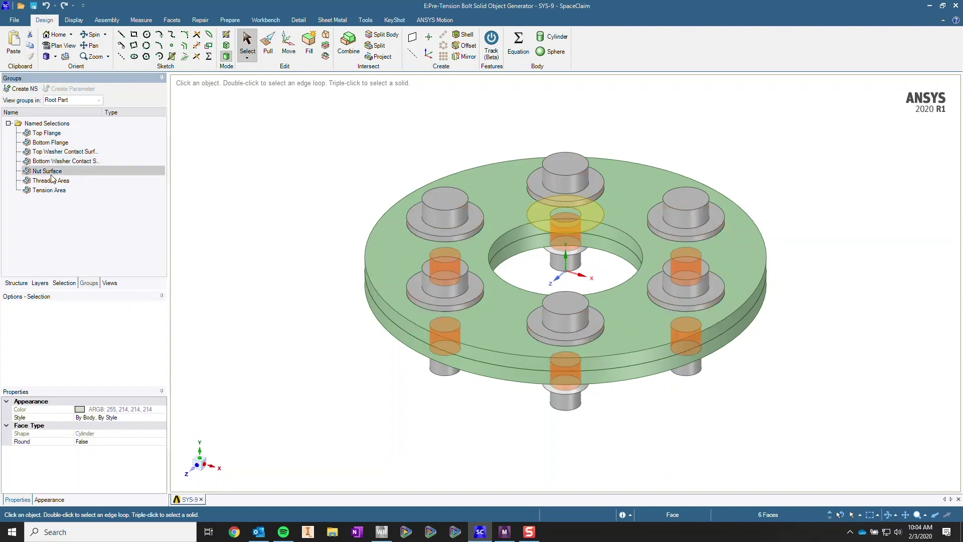
click(50, 181)
click(50, 190)
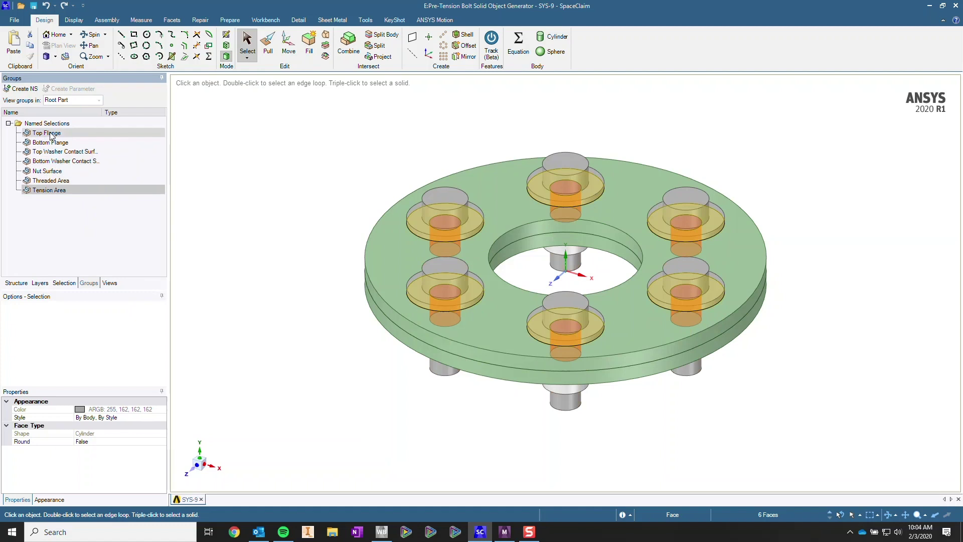
click(51, 134)
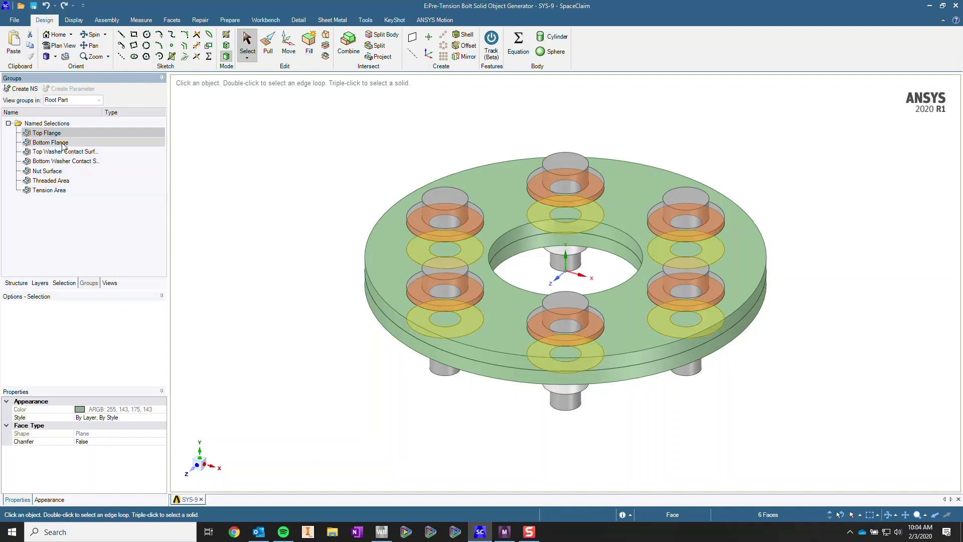
Isolate the top flange and select its six ring-shaped washer contact faces
right_click(386, 253)
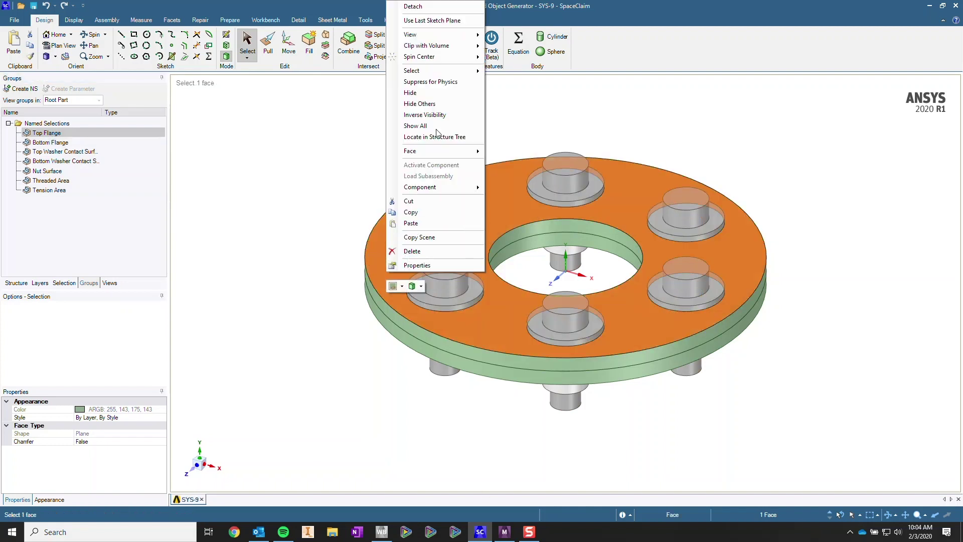
click(401, 111)
click(459, 288)
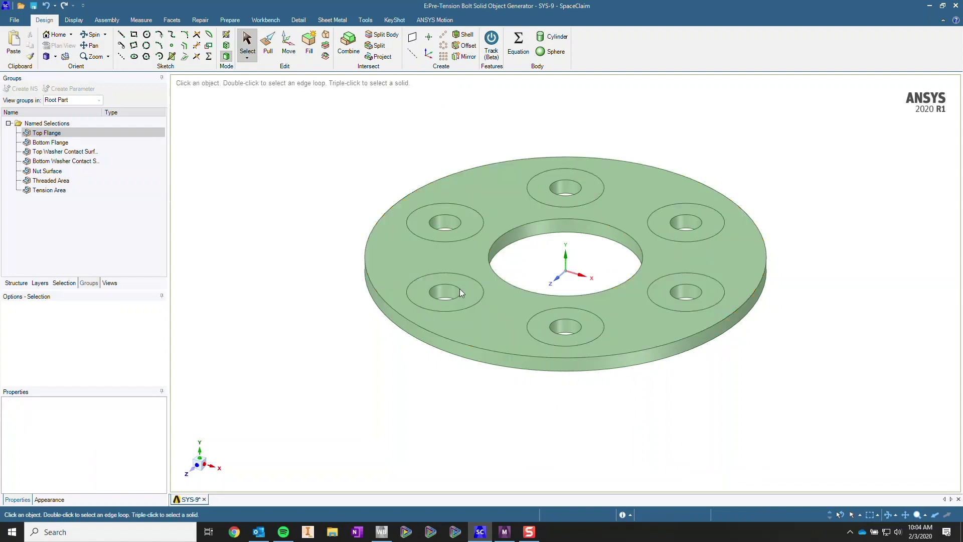
ctrl+click(476, 219)
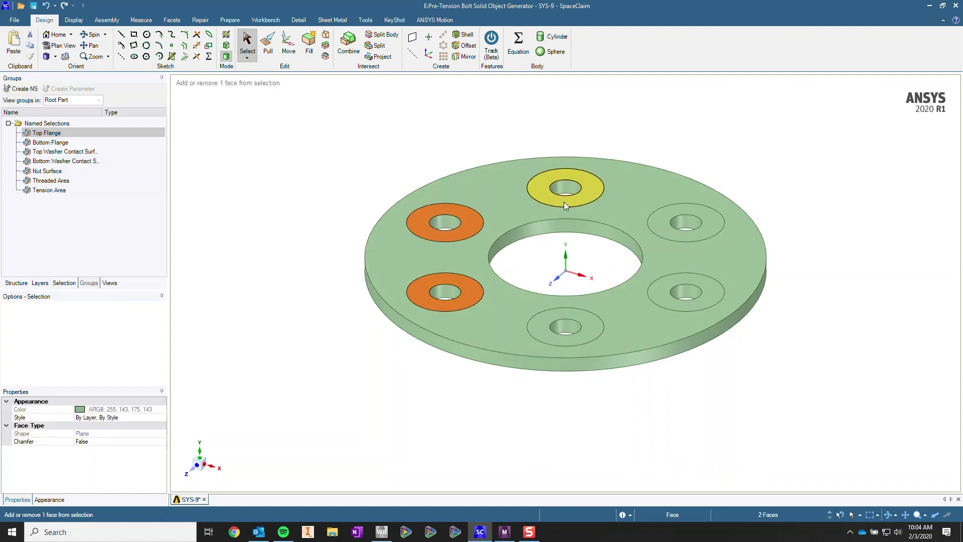
ctrl+click(563, 201)
ctrl+click(672, 234)
ctrl+click(682, 282)
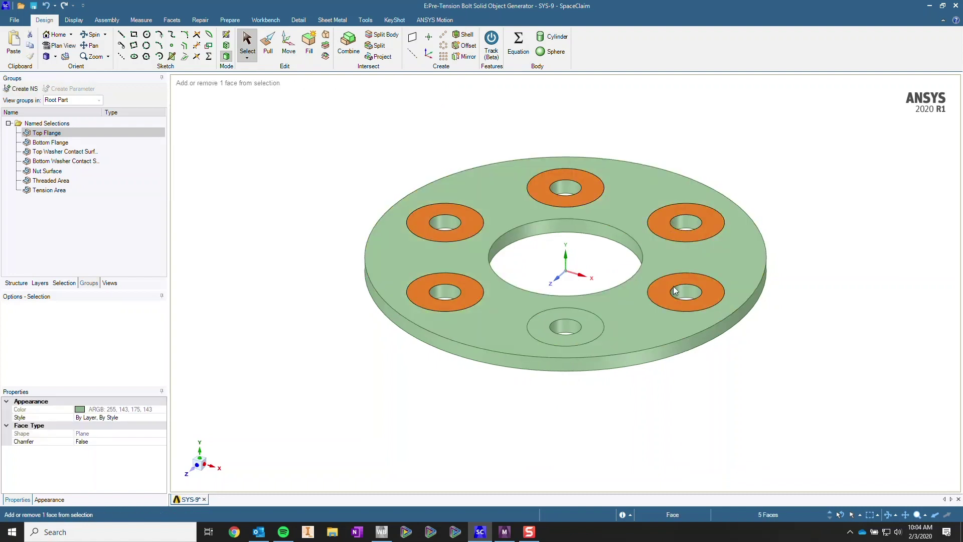
ctrl+click(588, 320)
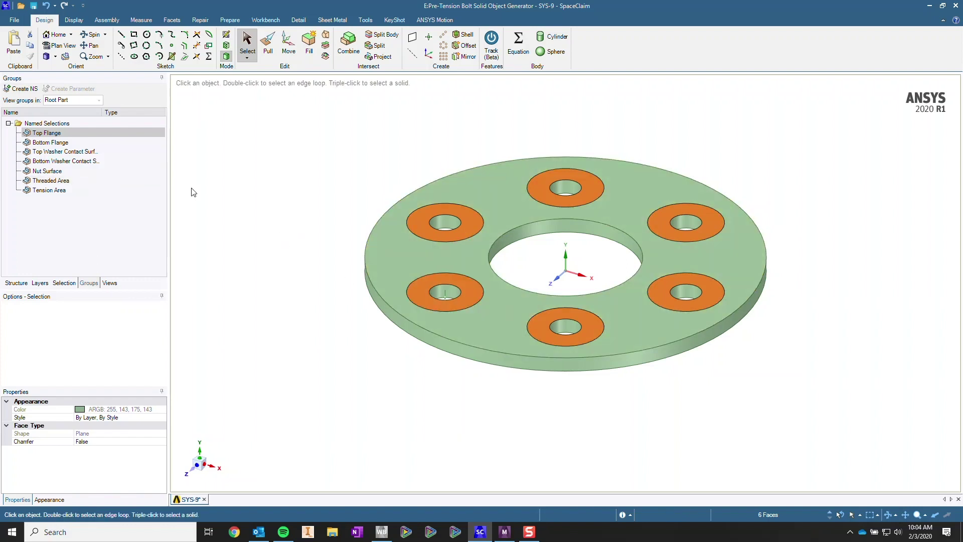
Hide the isolated top flange and show all bodies of the assembly again
right_click(229, 198)
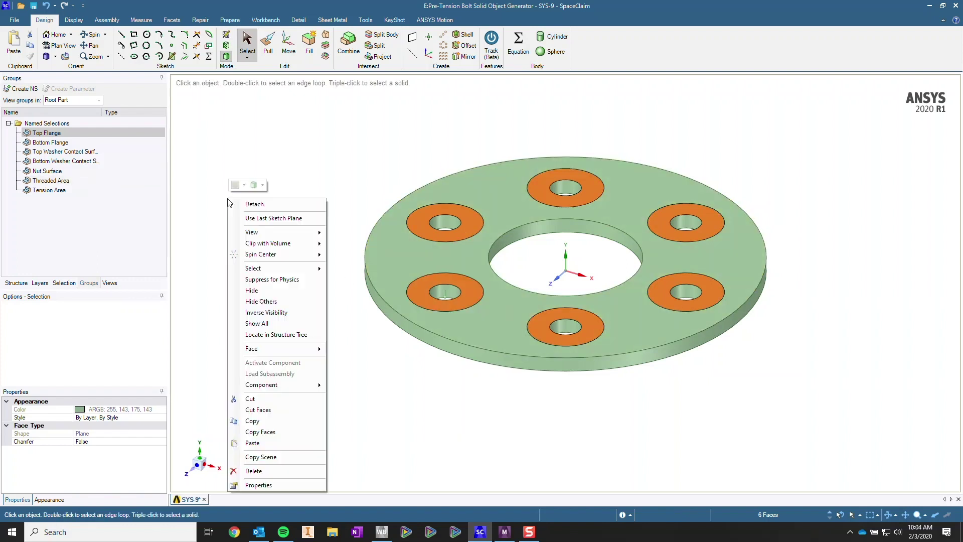
click(289, 291)
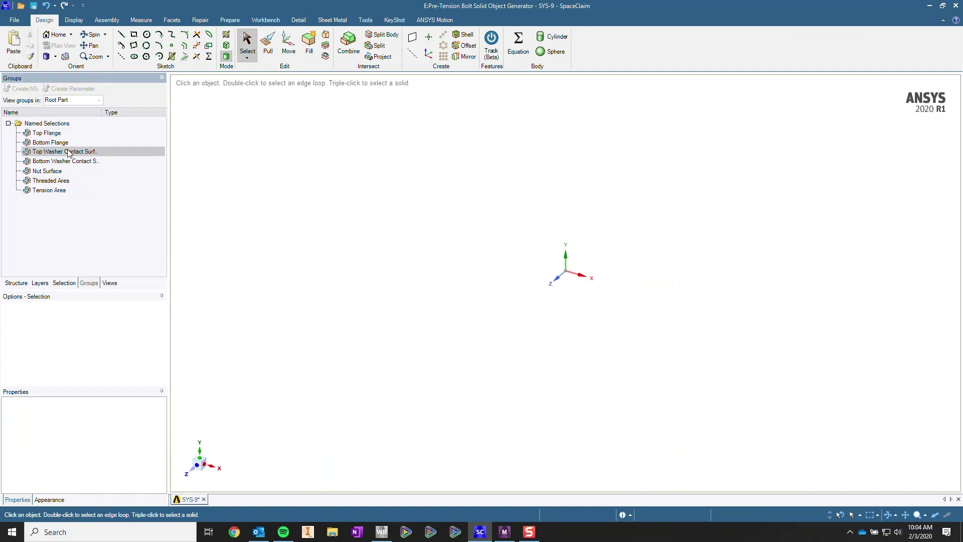
right_click(232, 192)
click(296, 269)
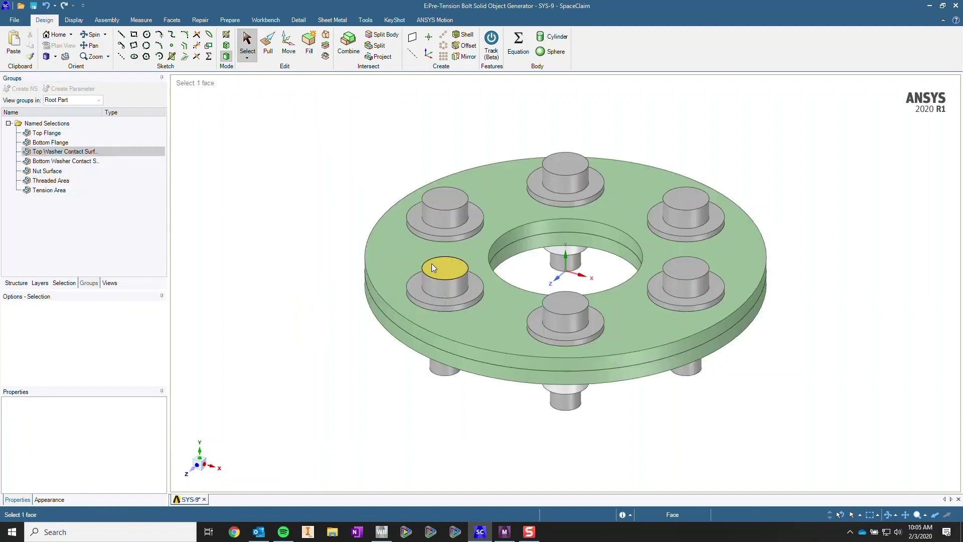
Highlight the top washer contact surfaces and hide both flanges, leaving only the bolts and nuts displayed
click(70, 151)
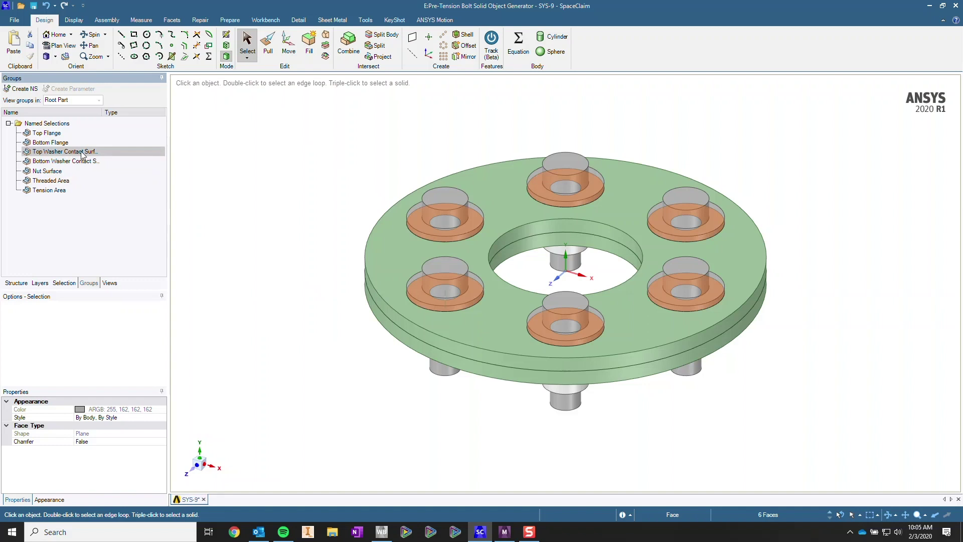
right_click(411, 249)
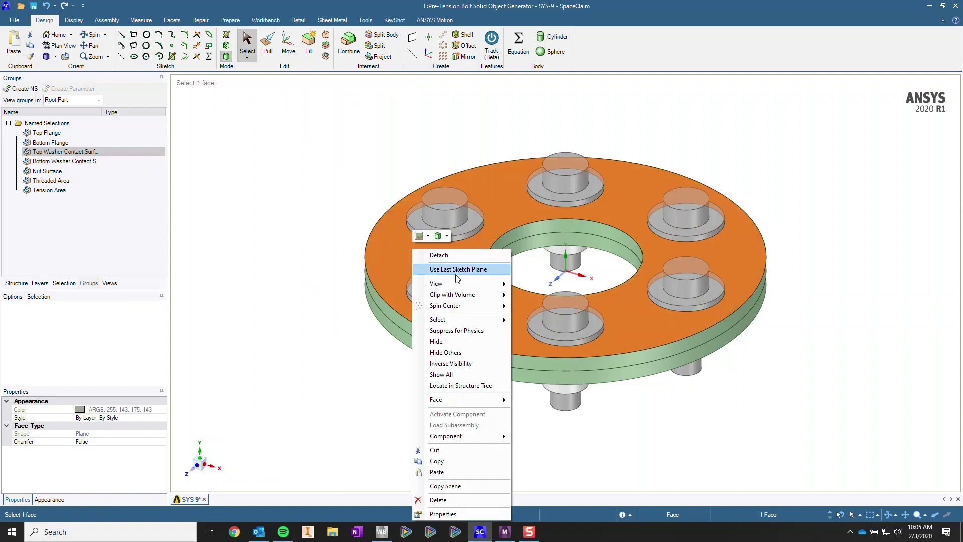
click(466, 342)
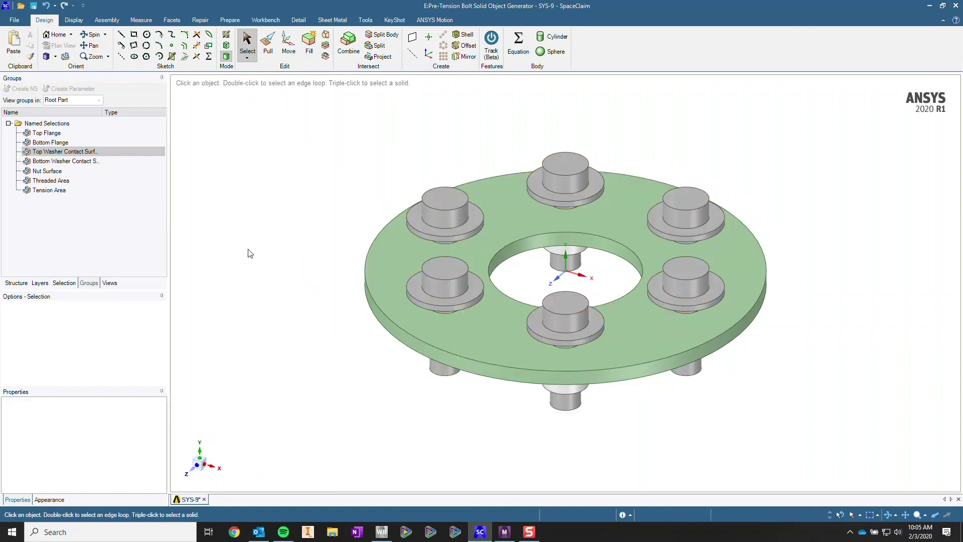
middle_drag(248, 254, 274, 199)
right_click(397, 260)
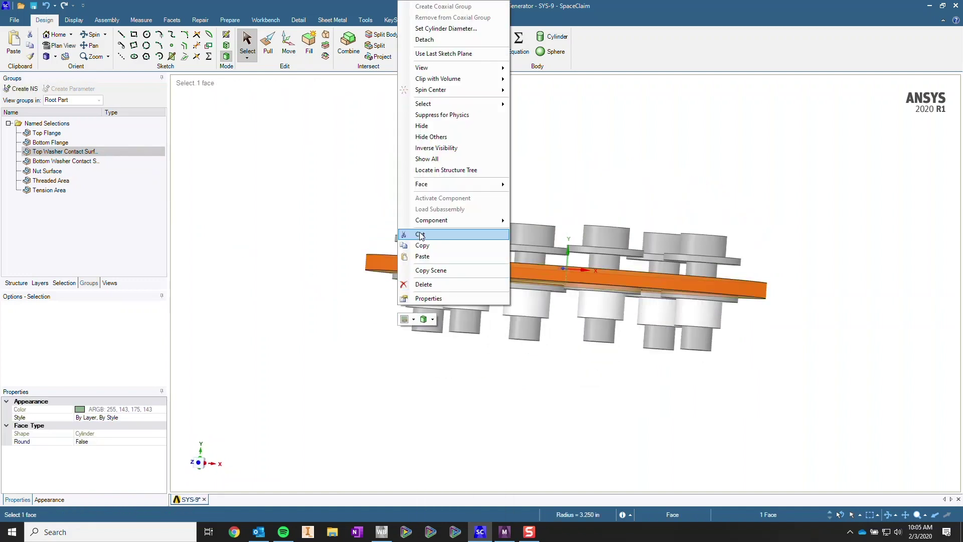
click(432, 138)
middle_drag(434, 185, 421, 232)
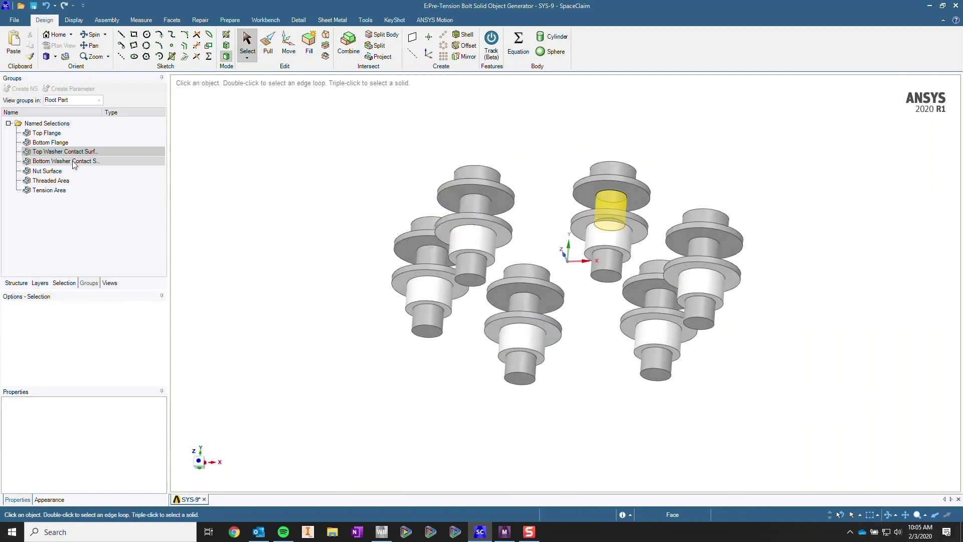
Inspect the top washer contact faces beneath the bolt heads and the outer cylindrical face of a nut
click(69, 152)
click(321, 185)
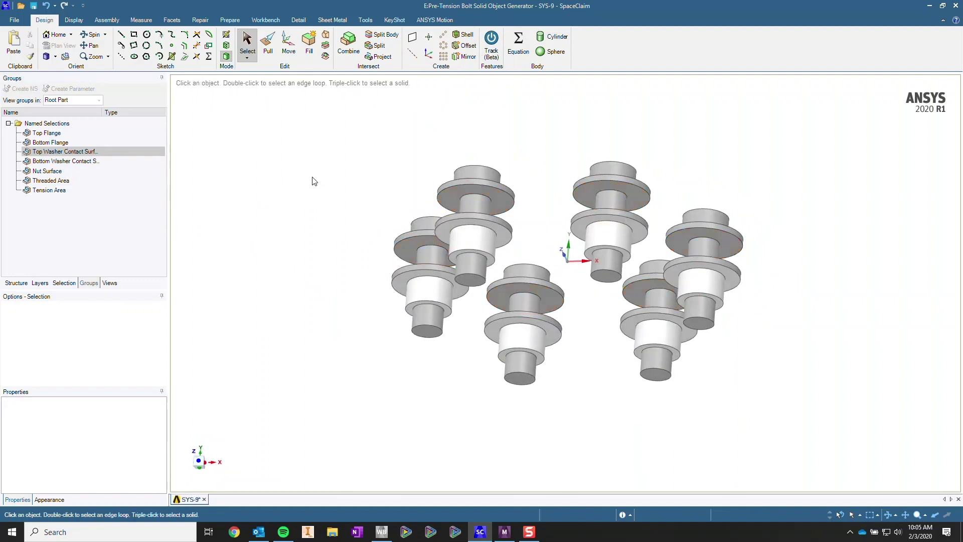
click(465, 190)
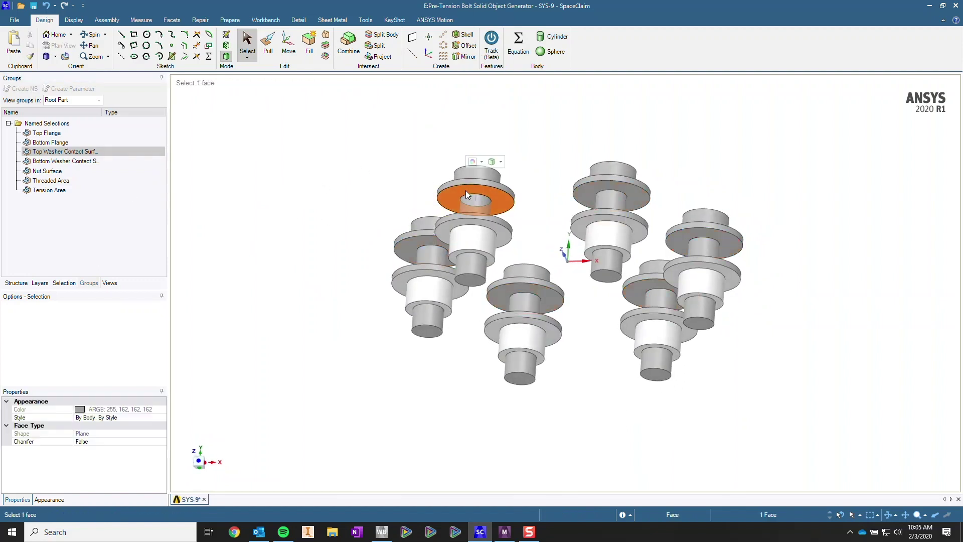
click(305, 210)
mouse_move(335, 198)
middle_down()
mouse_move(340, 228)
mouse_move(260, 240)
mouse_move(312, 259)
mouse_move(249, 236)
mouse_move(228, 242)
mouse_move(237, 226)
mouse_move(281, 256)
mouse_move(396, 204)
mouse_move(301, 226)
mouse_move(247, 254)
mouse_move(186, 221)
mouse_move(216, 251)
mouse_move(285, 245)
middle_up()
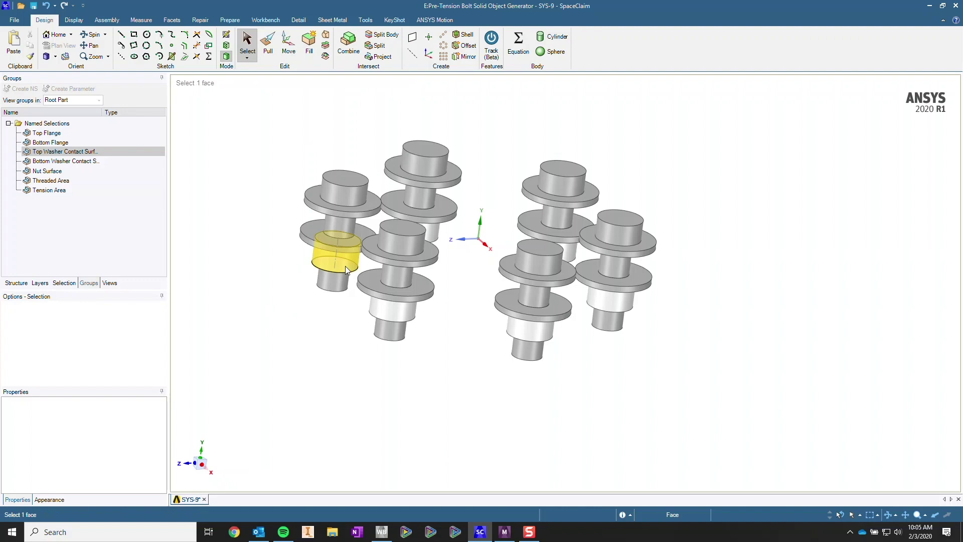
click(407, 311)
middle_drag(407, 311, 412, 318)
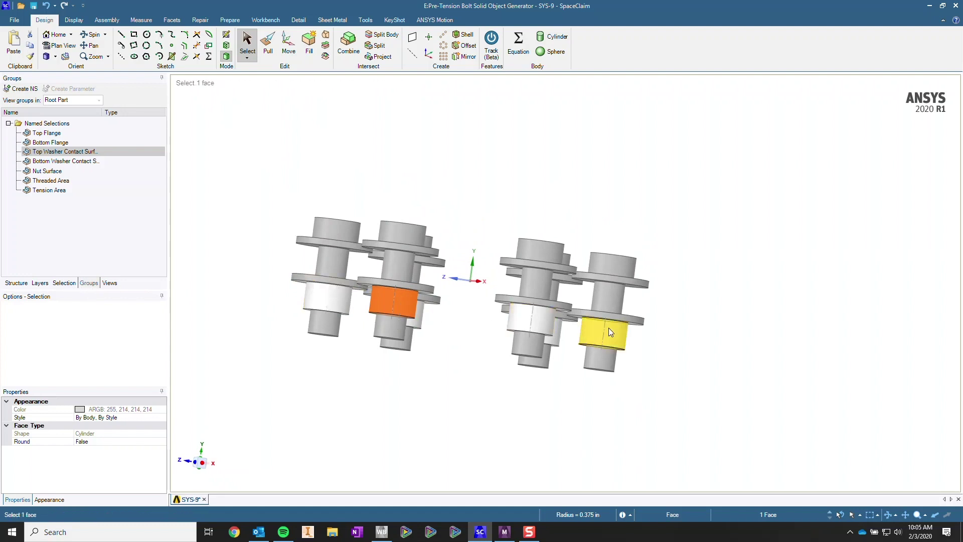
Search all bodies for faces with the same area as the selected nut face and select all six outer nut faces
click(70, 284)
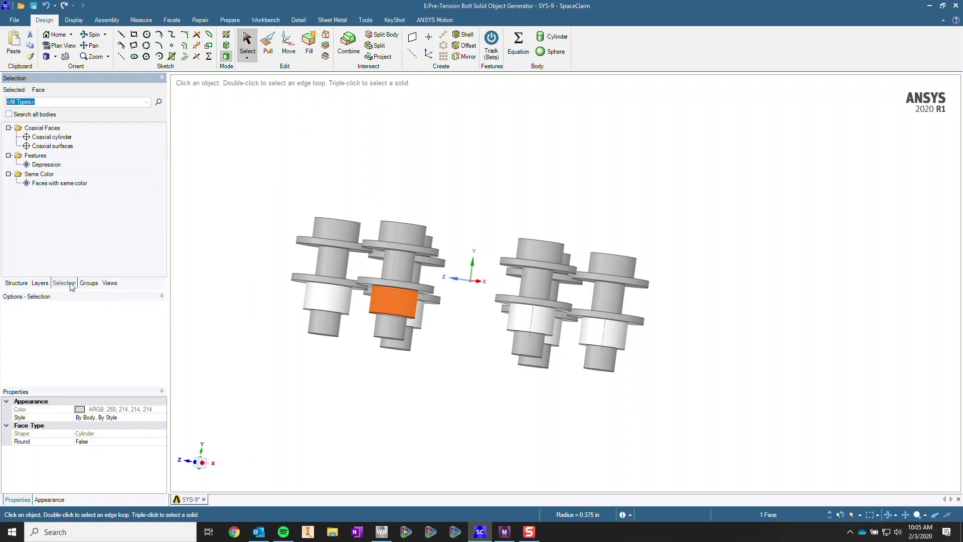
click(9, 115)
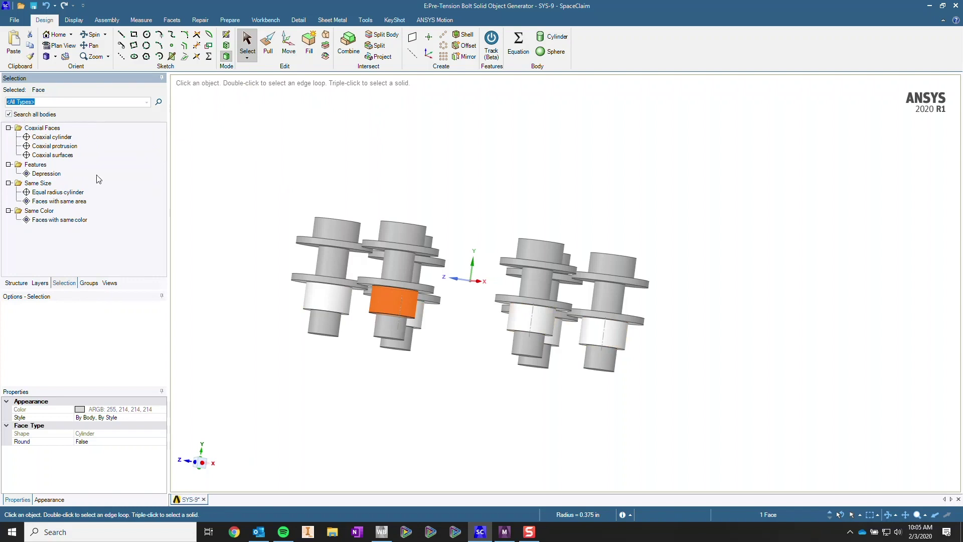
click(78, 201)
middle_drag(254, 258, 238, 273)
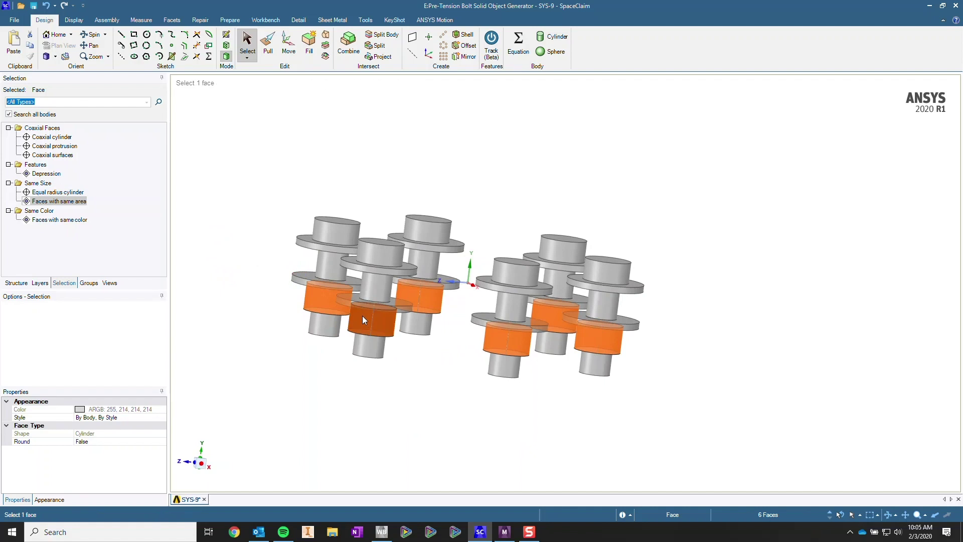
Create a trial named selection from the six outer nut faces, then delete that group
click(91, 283)
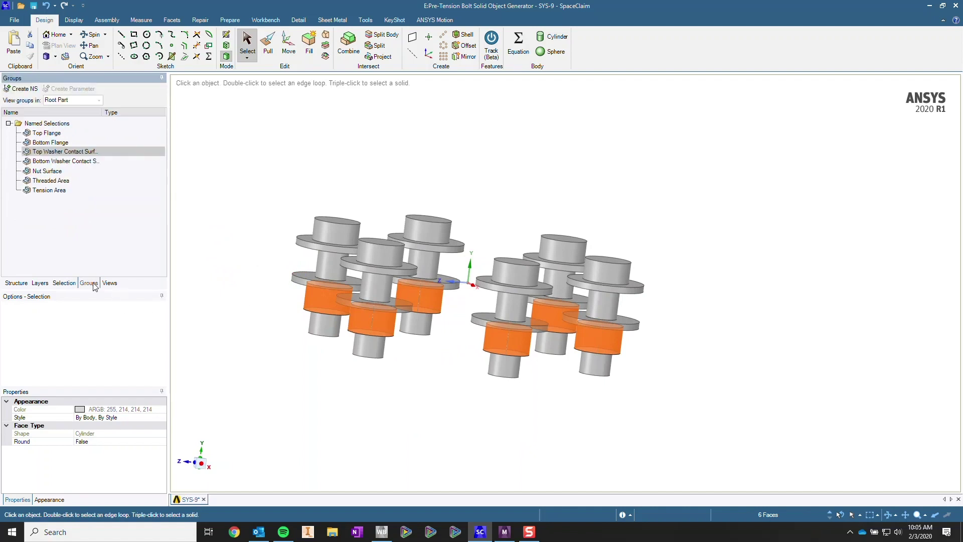
click(22, 89)
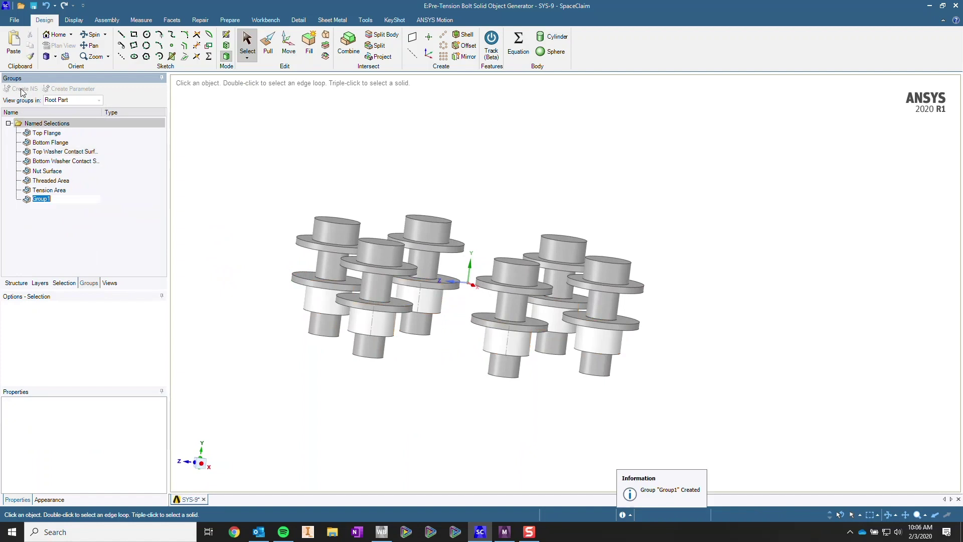
right_click(35, 202)
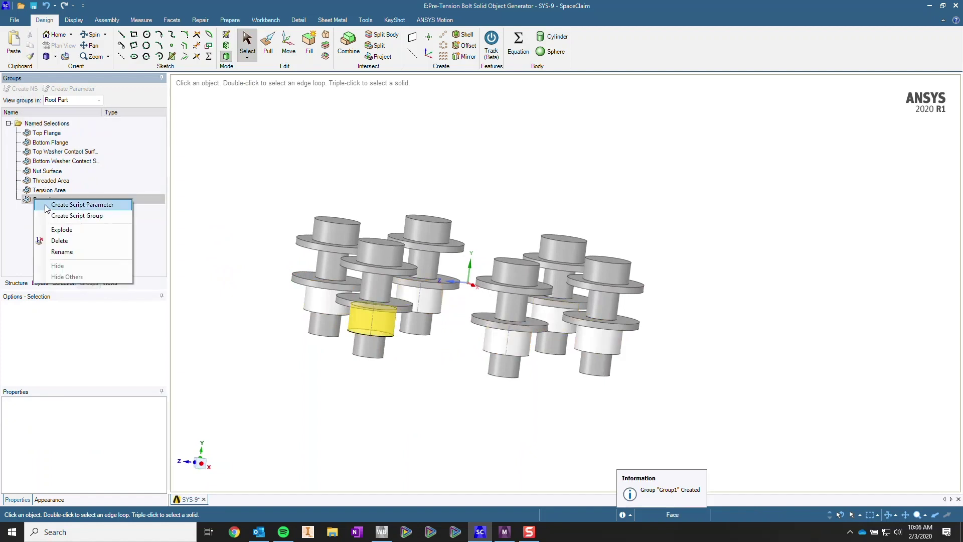
click(75, 238)
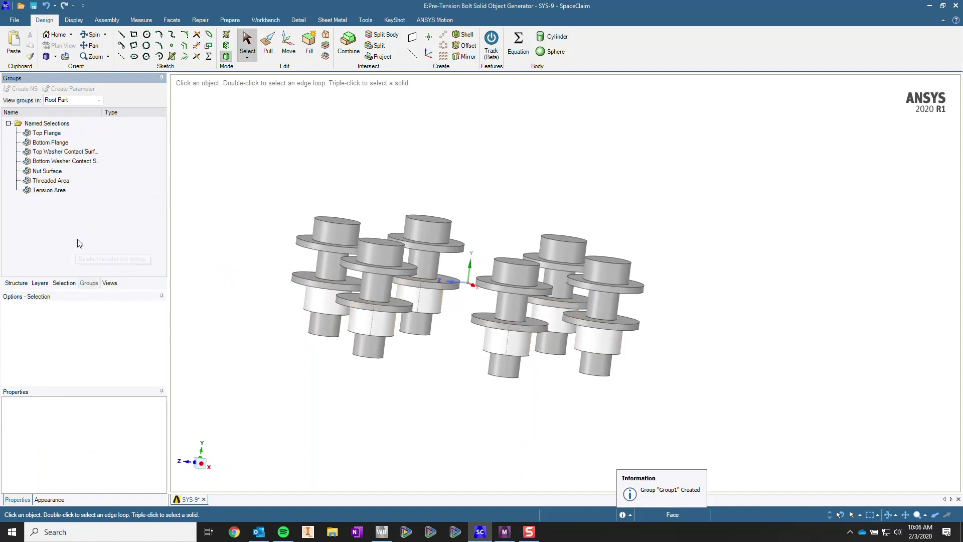
Review the existing flange, washer contact and nut surface named selections by highlighting their geometry
click(57, 134)
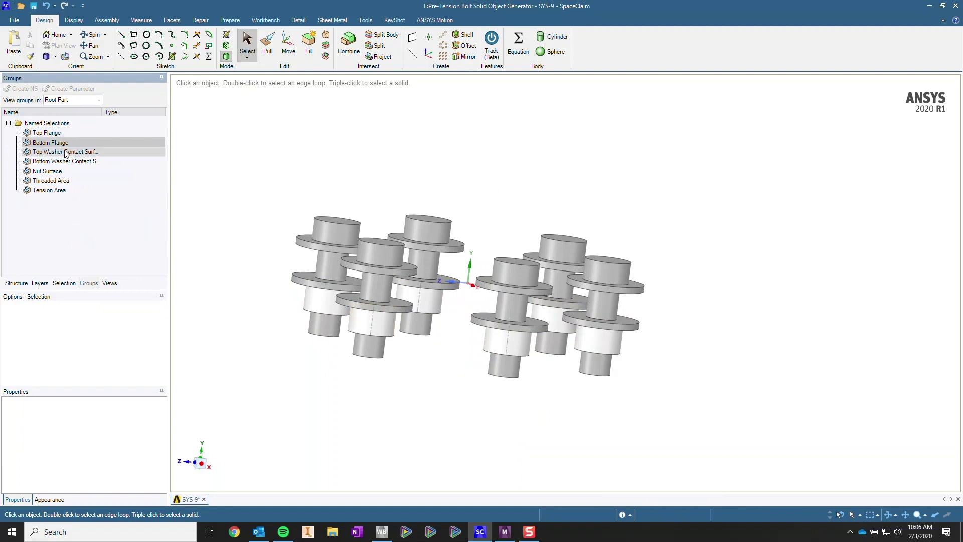
click(66, 151)
click(67, 161)
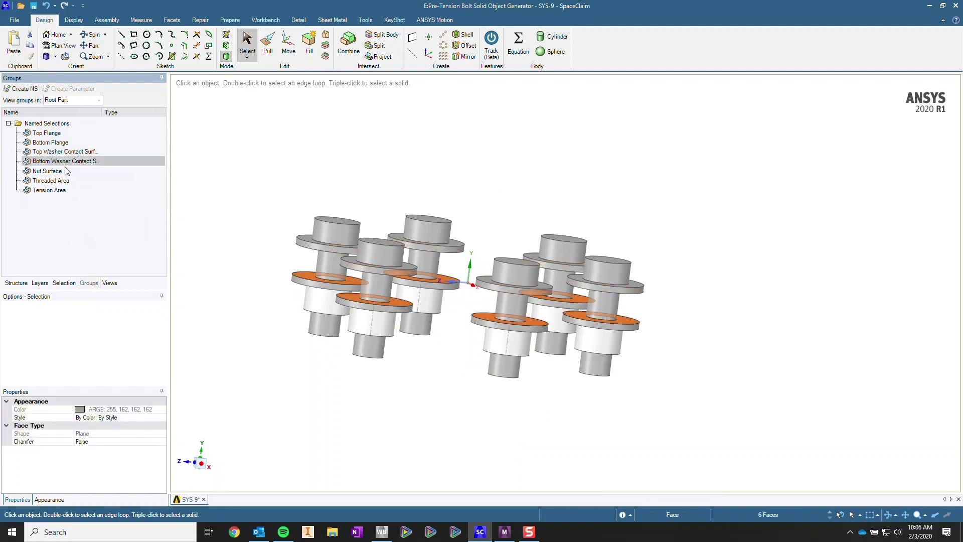
click(66, 170)
Show all bodies of the flange assembly again and return to the home view
right_click(270, 175)
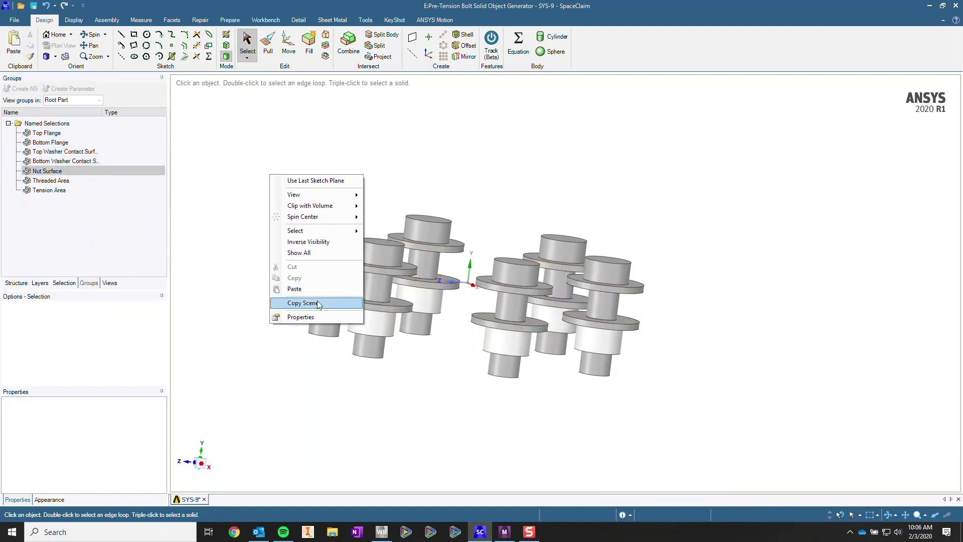
click(339, 253)
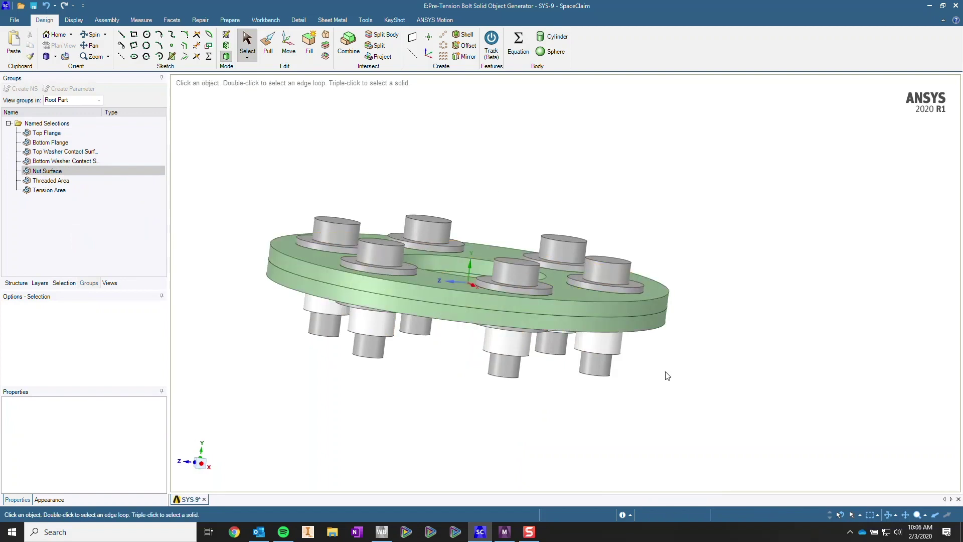
key(h)
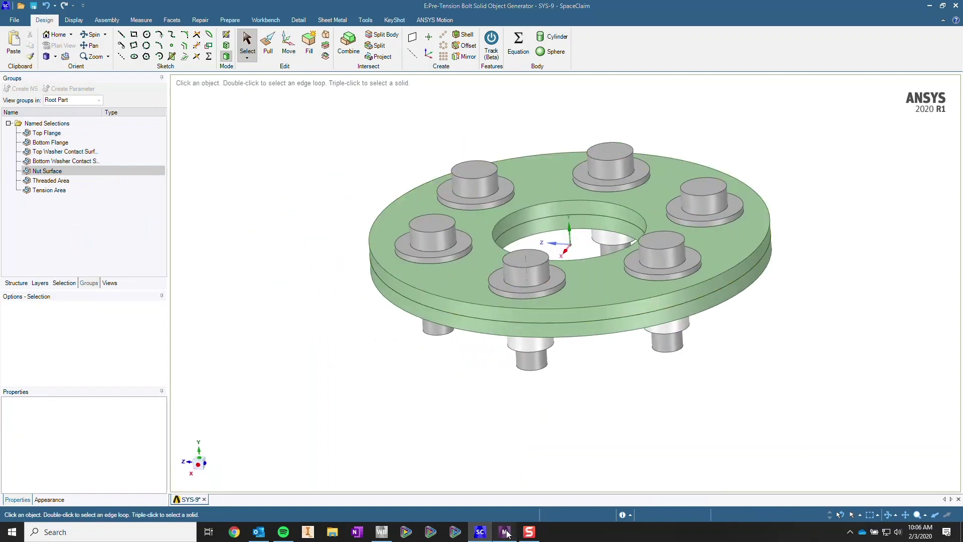
Switch to ANSYS Mechanical and inspect the contact and target bodies of the Nut to Bolt Contct connection
click(505, 531)
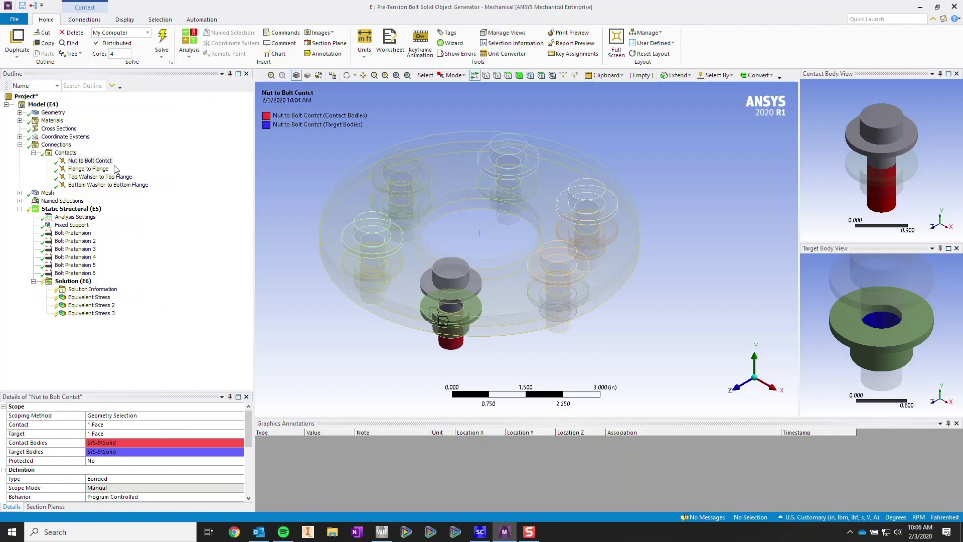
click(100, 160)
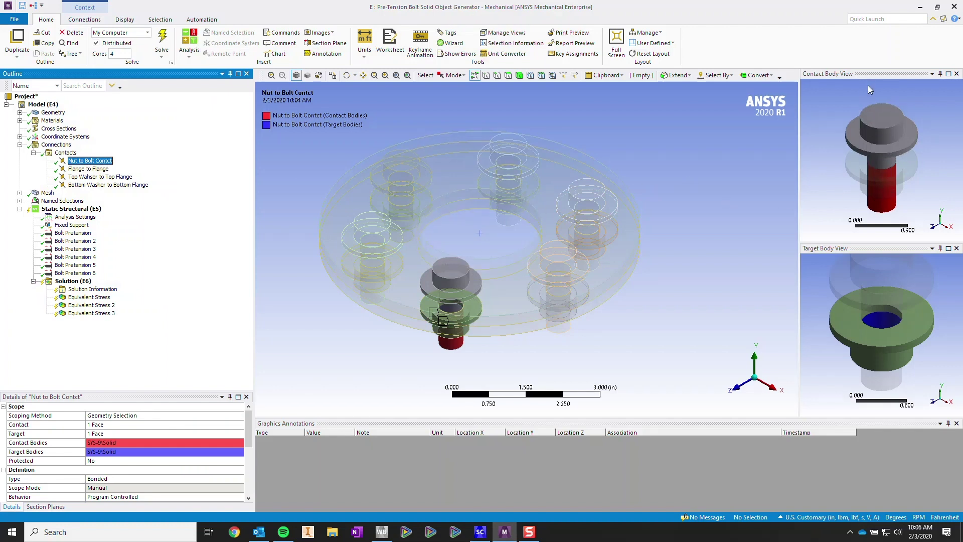
scroll(897, 173, up, 3)
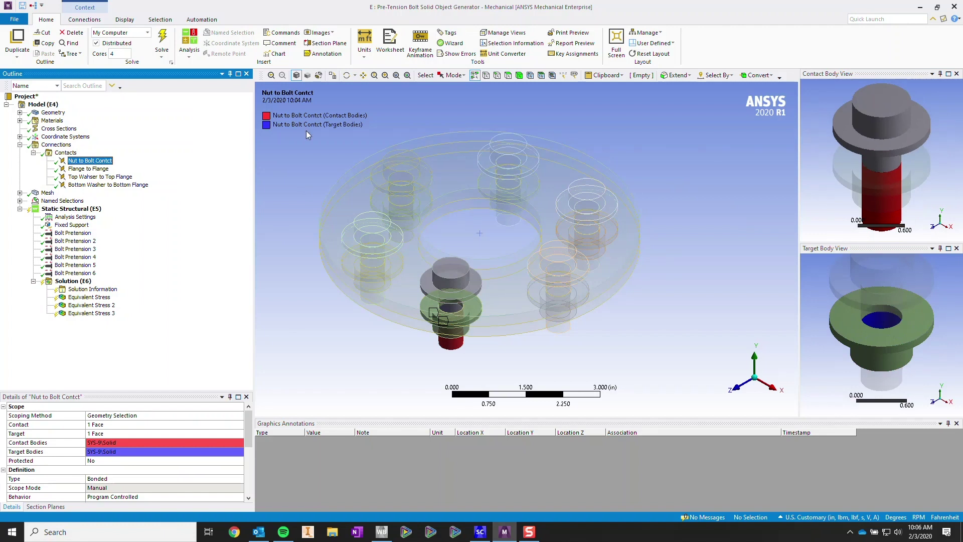
Generate copies of Nut to Bolt Contct with the Object Generator, using Threaded Area as contact, Nut Surface as target and 1 in maximum distance
click(647, 32)
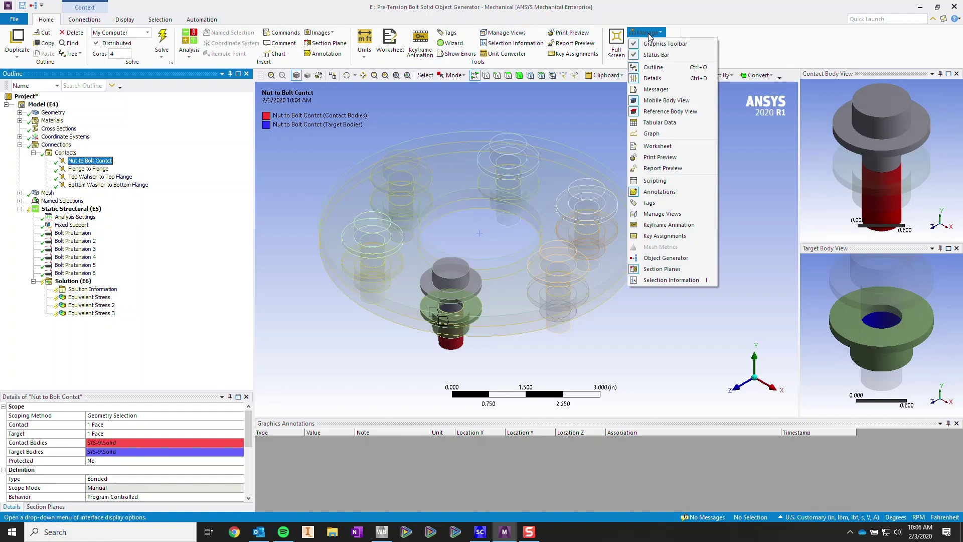
click(659, 259)
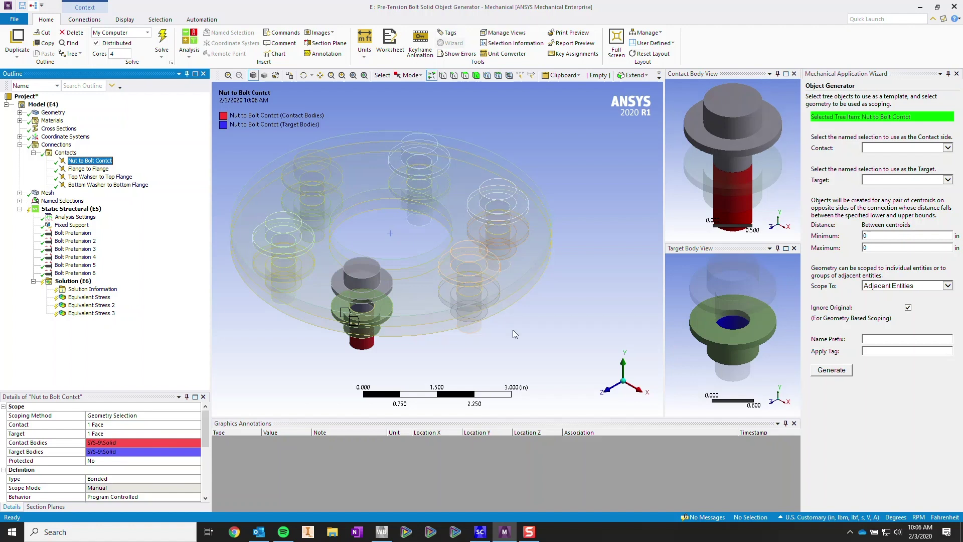
click(947, 147)
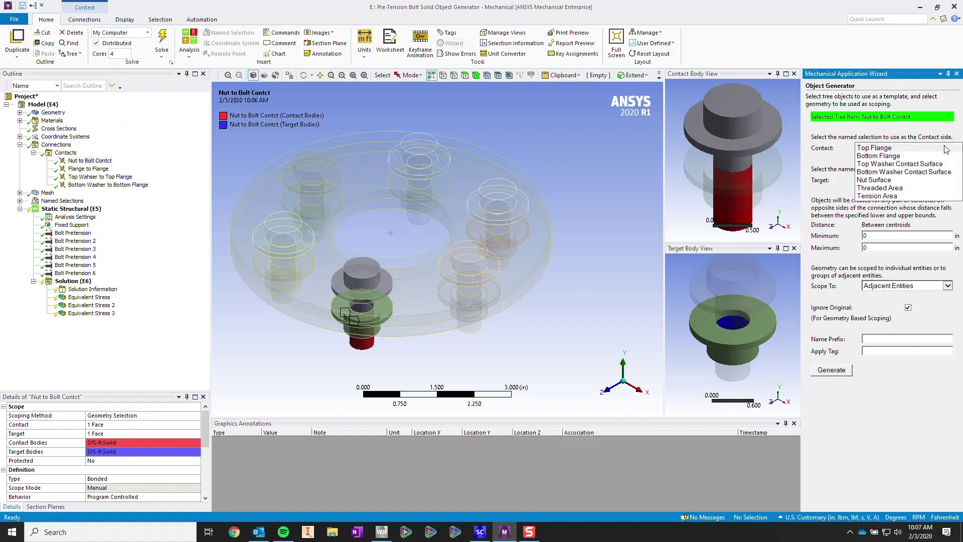
click(930, 188)
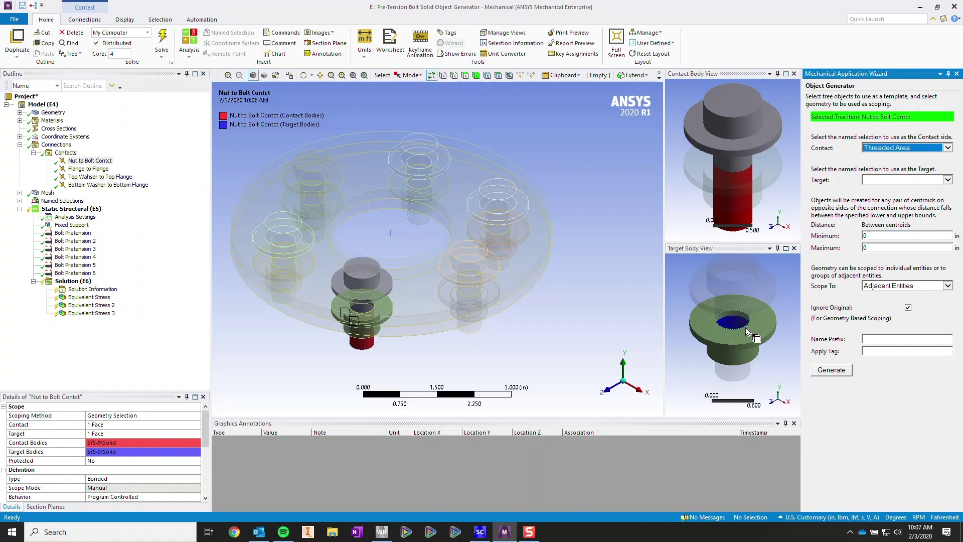
click(942, 180)
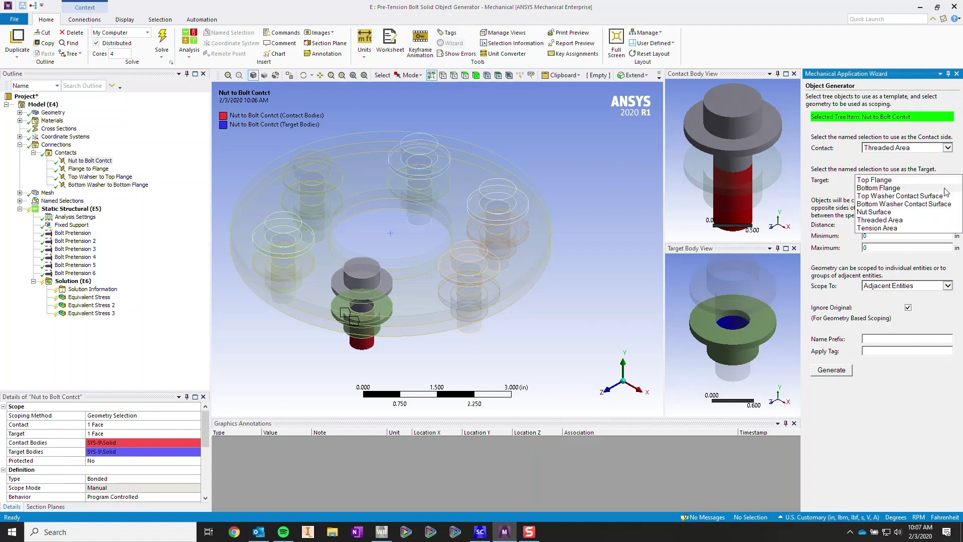
click(925, 214)
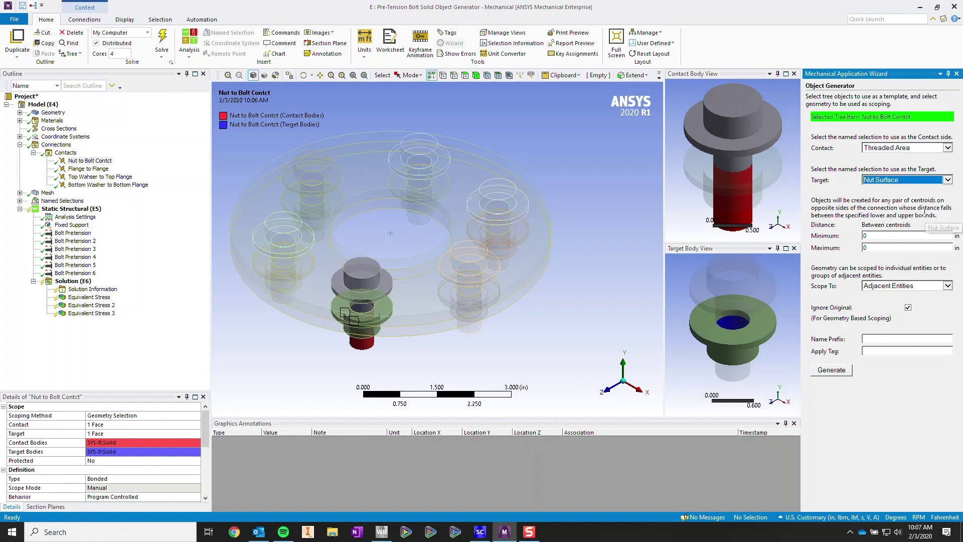
click(900, 249)
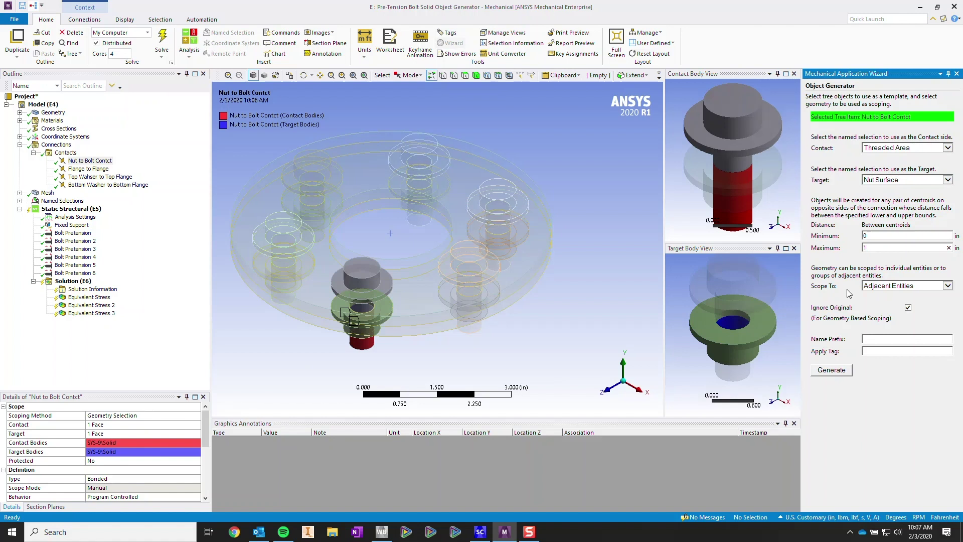
click(817, 372)
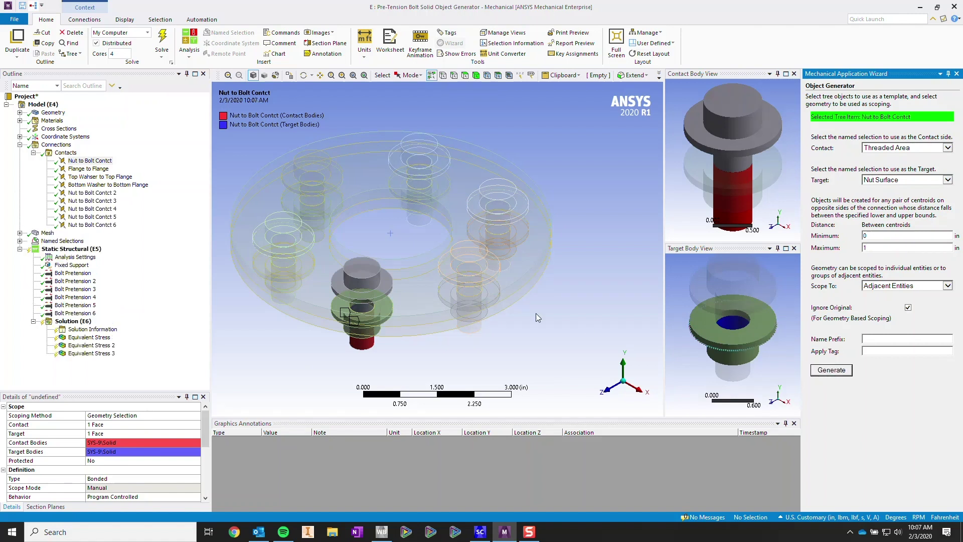
Check the scoping of the generated Nut to Bolt Contct 2 to 6 contacts and the Flange to Flange contact
click(115, 194)
click(115, 201)
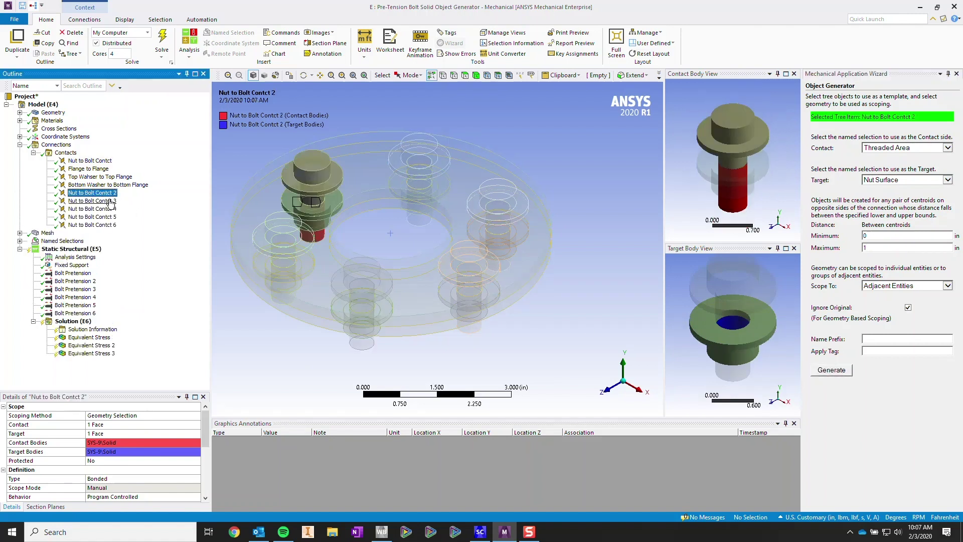
click(109, 210)
click(109, 216)
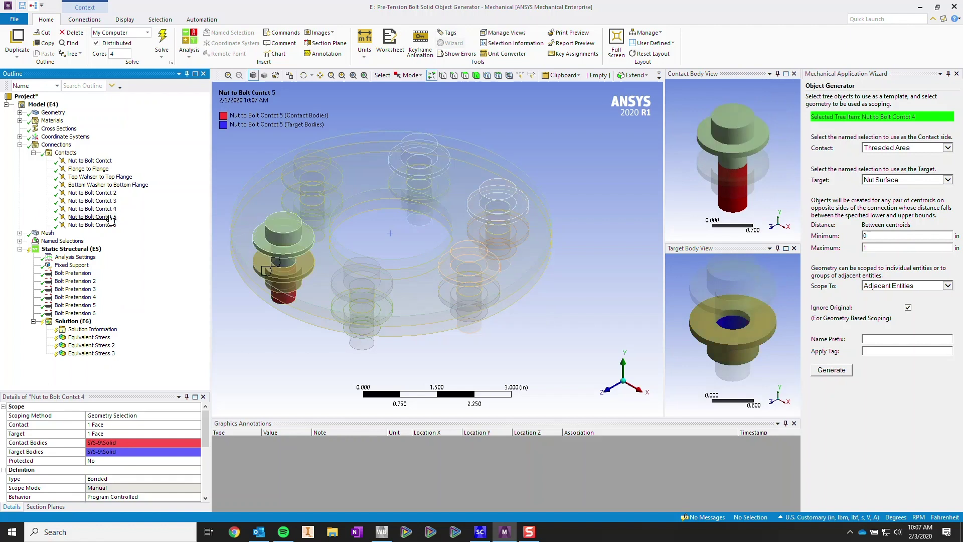
click(110, 226)
click(102, 201)
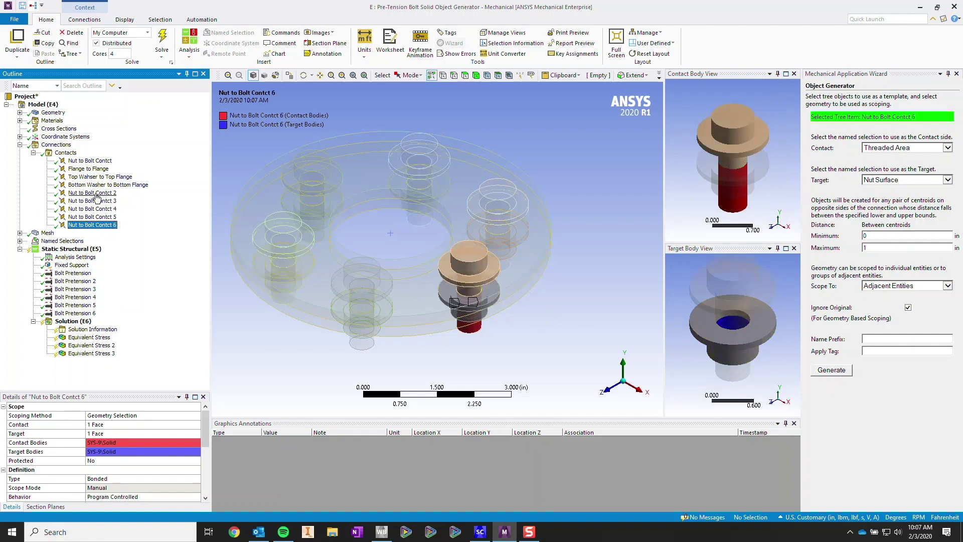
click(97, 210)
click(100, 216)
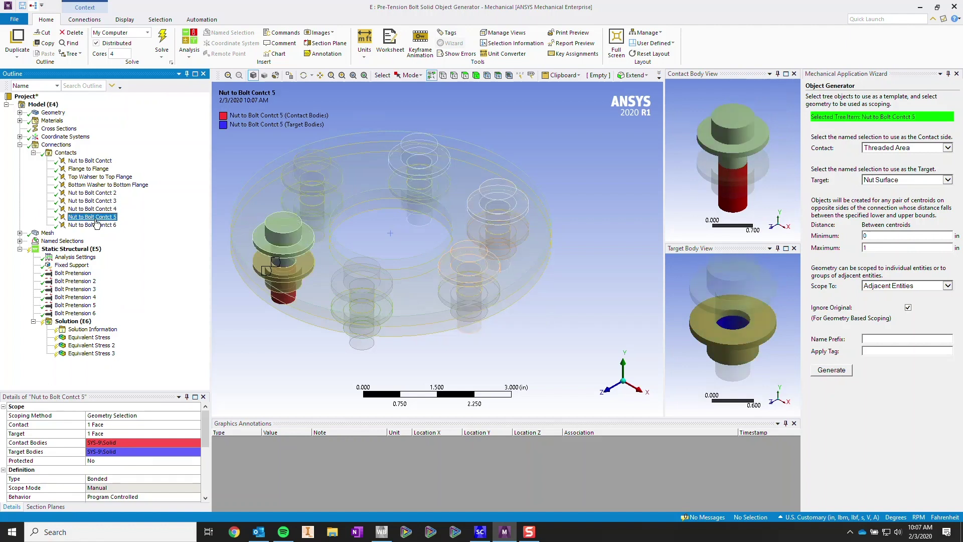
click(101, 226)
click(89, 168)
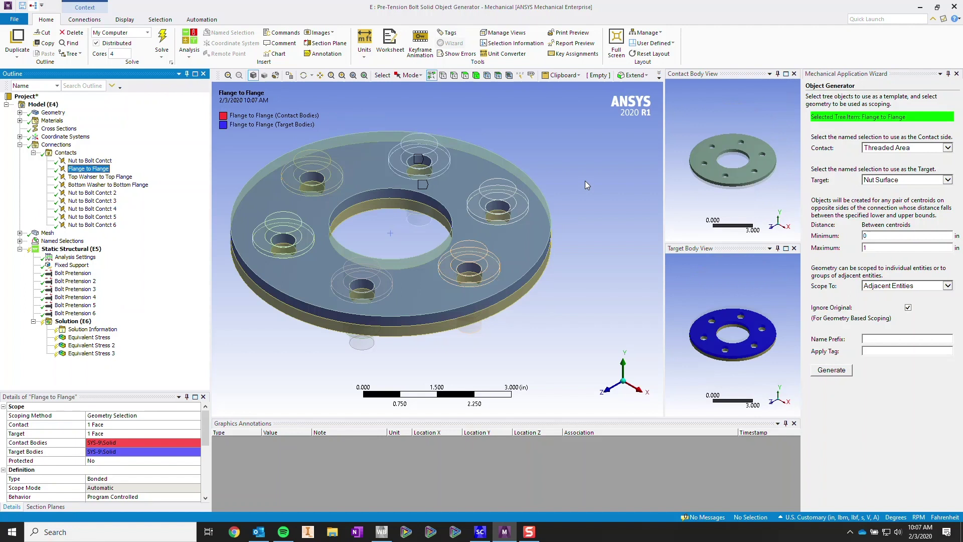
Generate copies of the Top Wahser to Top Flange contact, using Top Flange as contact and Top Washer Contact Surface as target
click(124, 177)
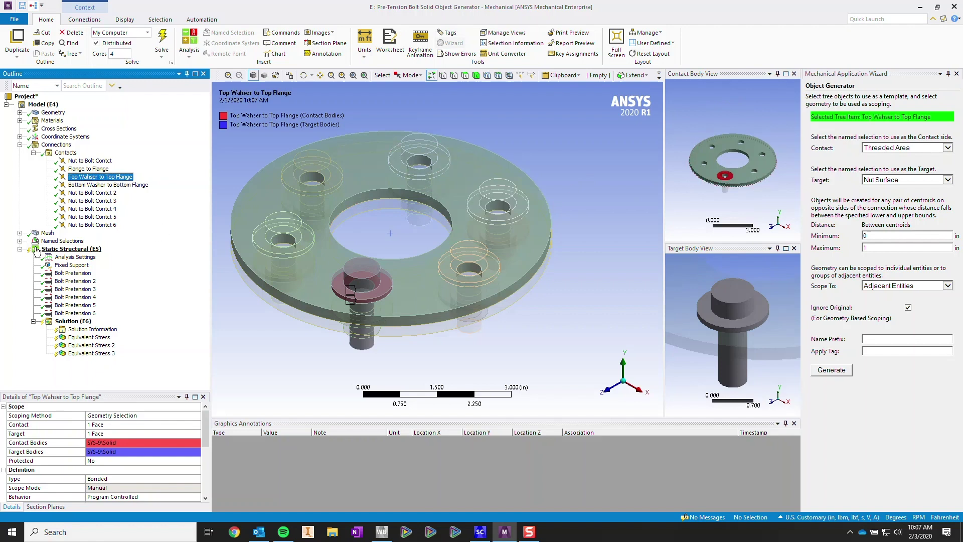
click(20, 242)
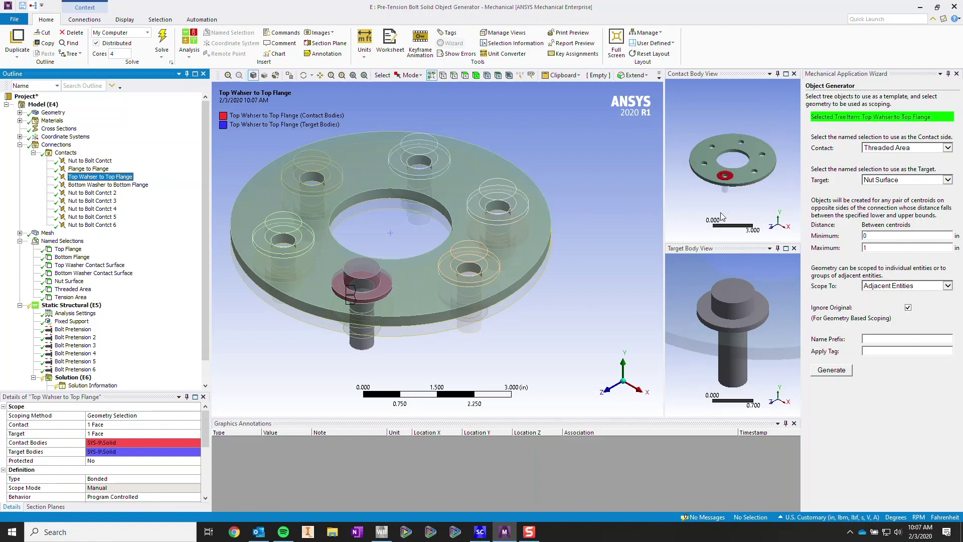
click(936, 151)
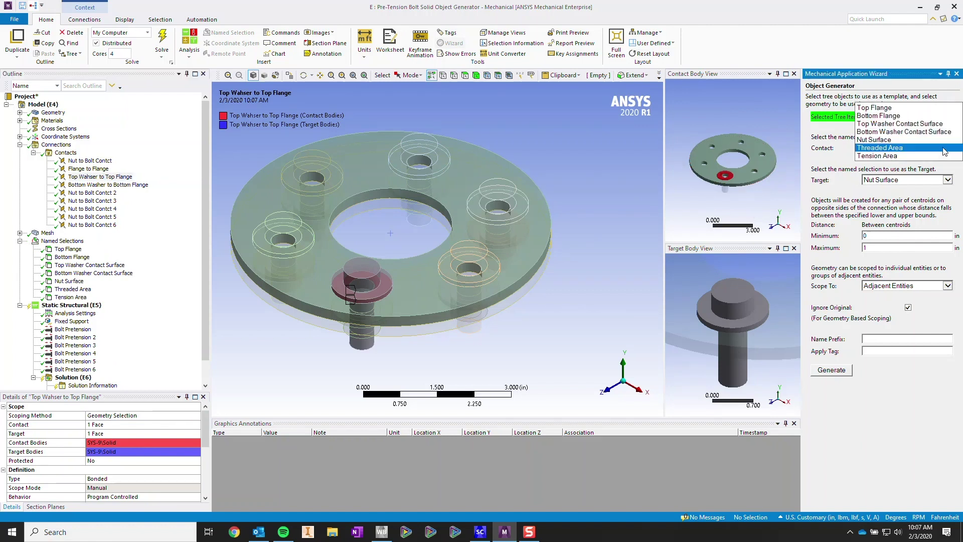
click(933, 109)
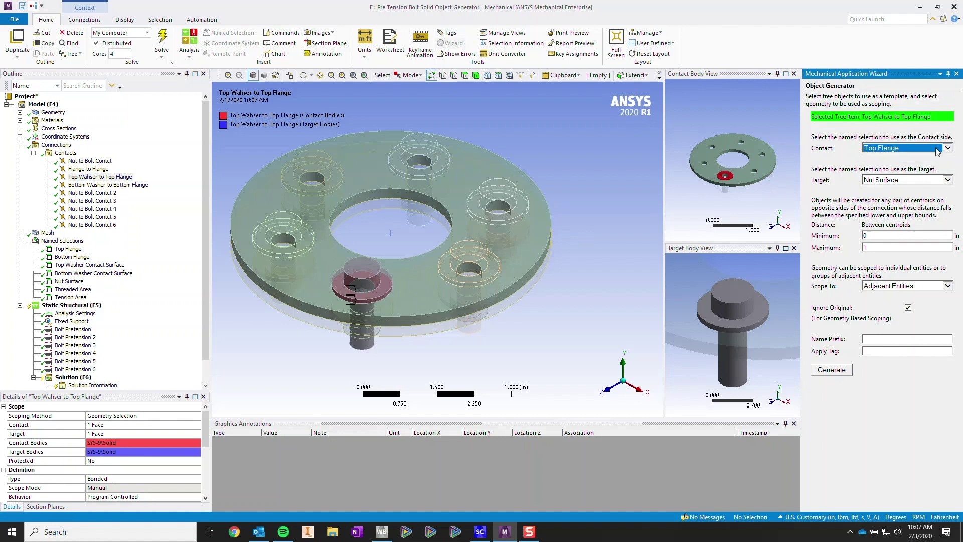
click(941, 182)
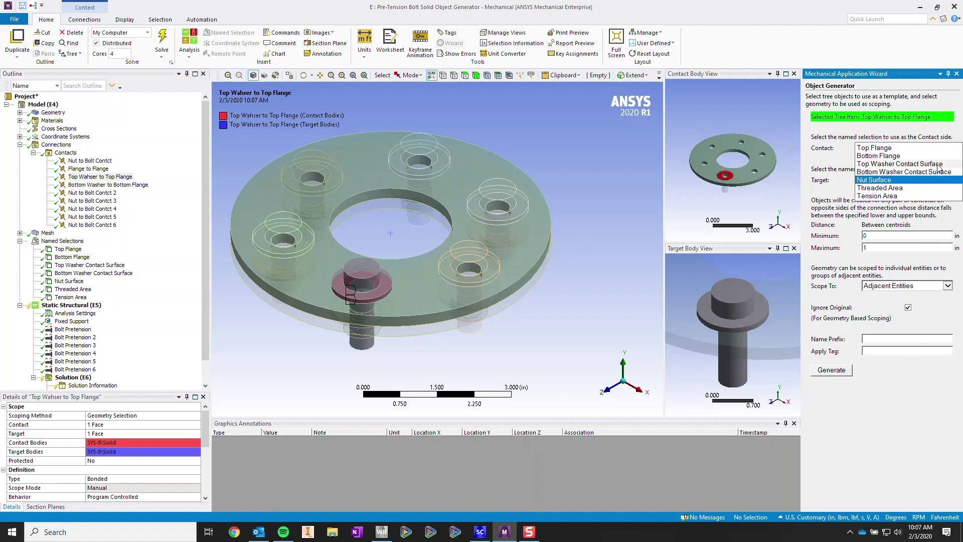
click(939, 165)
click(833, 370)
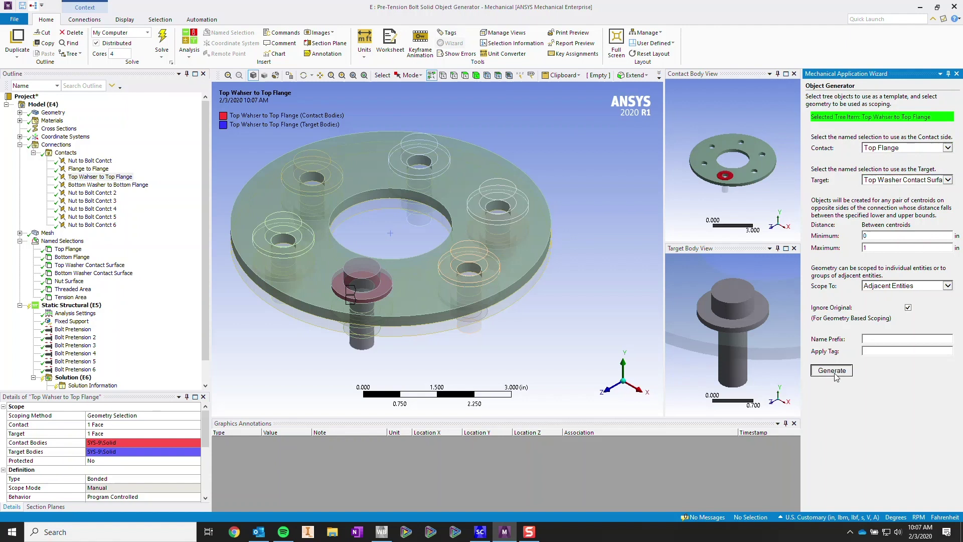
Generate copies of the Bottom Washer to Bottom Flange contact, using Bottom Flange as contact and Bottom Washer Contact Surface as target
click(107, 185)
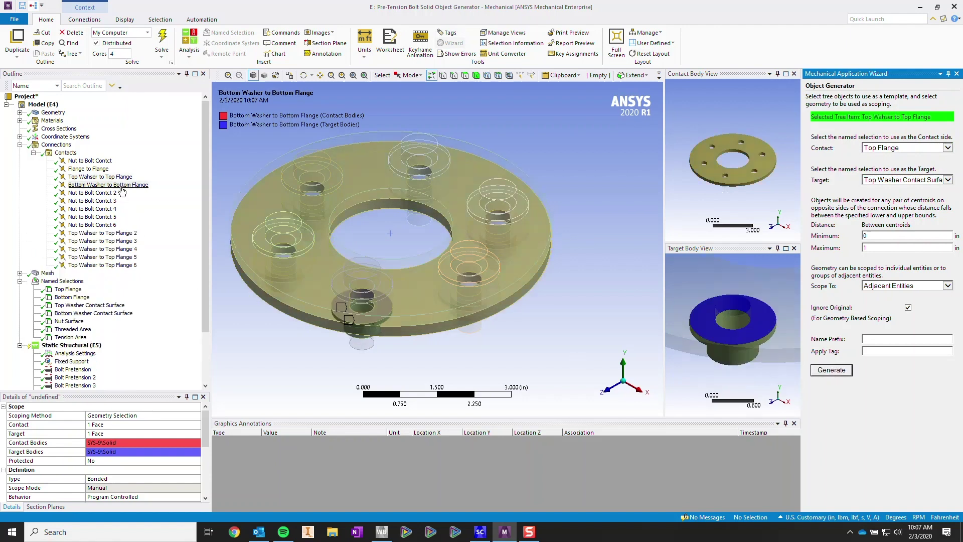
click(918, 149)
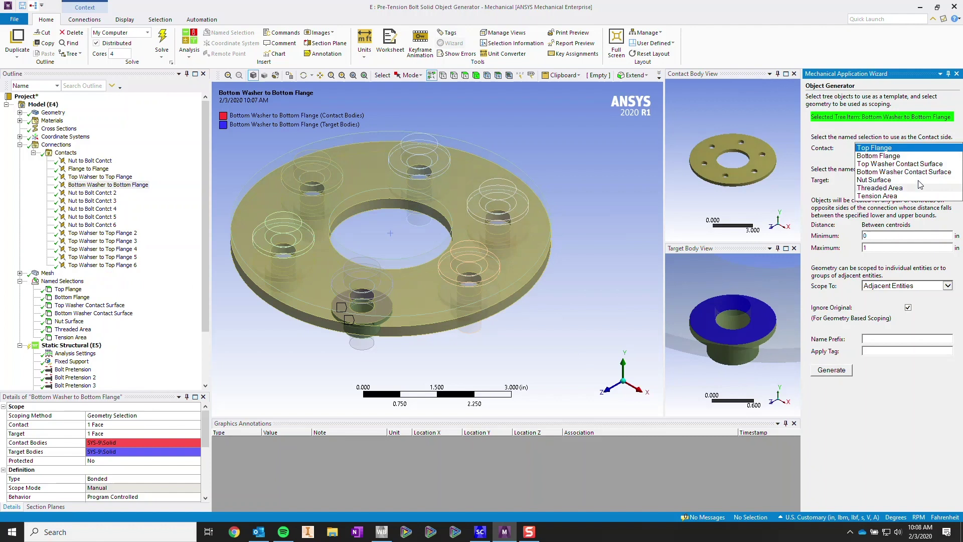
click(908, 156)
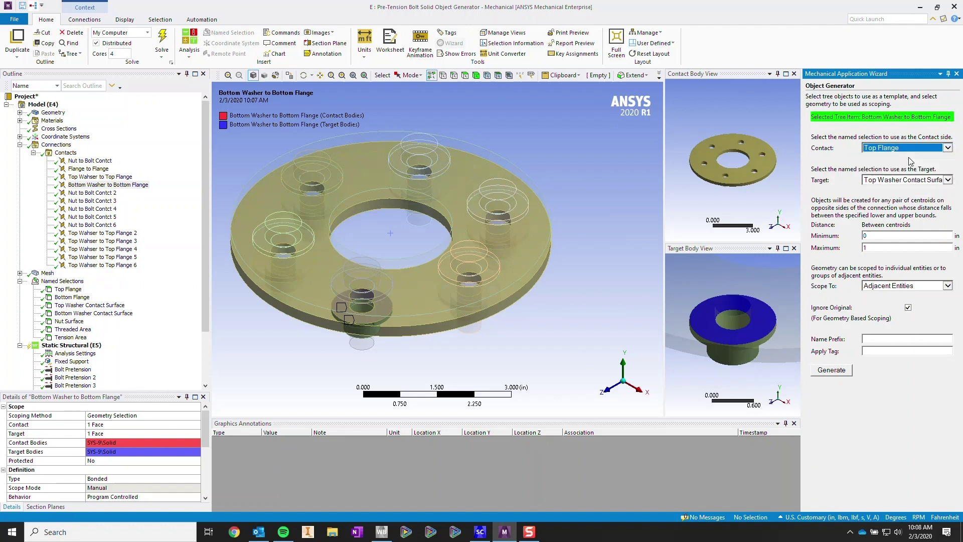
click(947, 181)
click(945, 188)
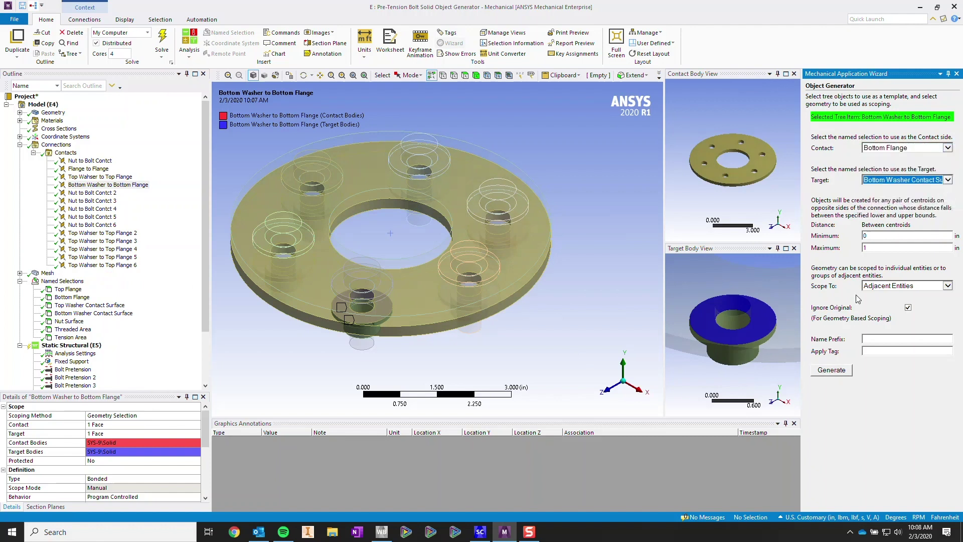
click(842, 371)
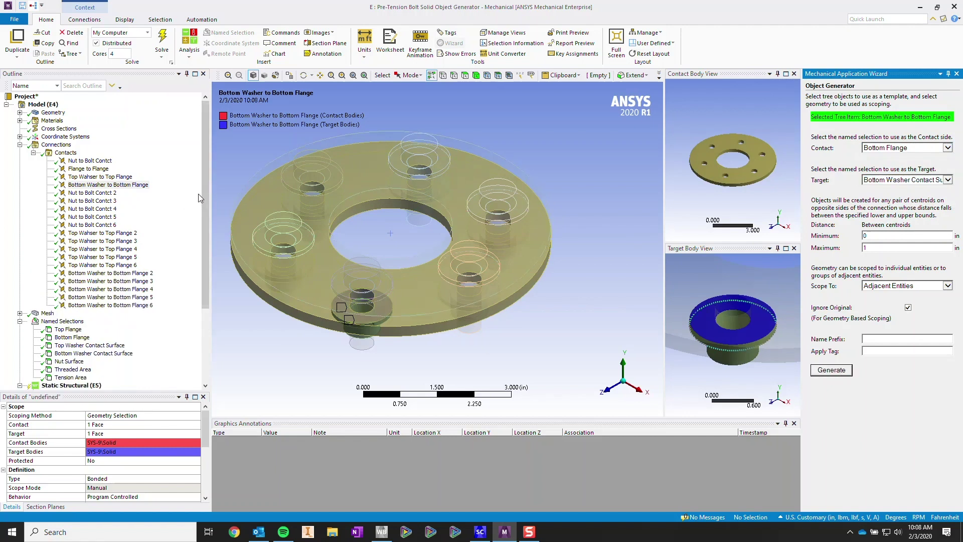
Review the scoping of the original Nut to Bolt Contct, Flange to Flange, Top Wahser to Top Flange and Bottom Washer to Bottom Flange contacts
drag(206, 213, 197, 236)
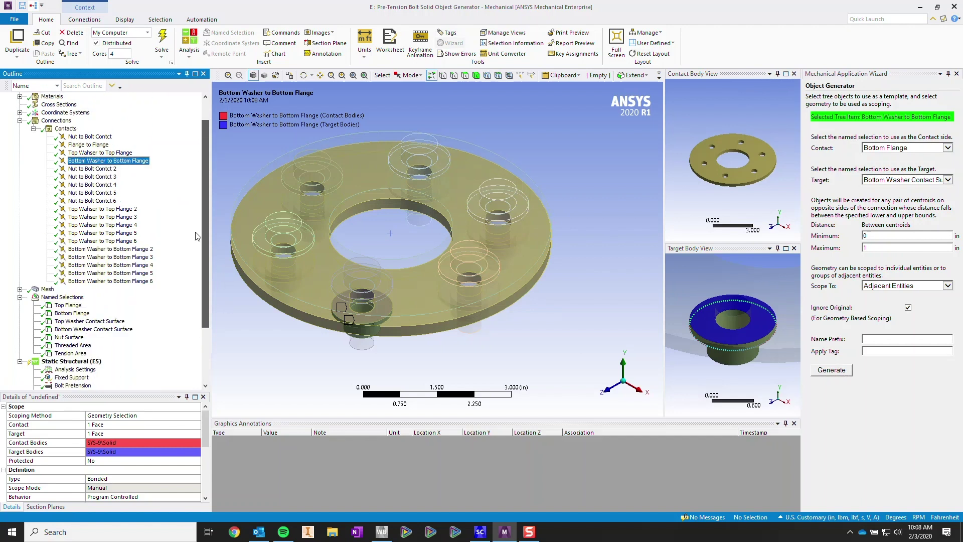
scroll(196, 236, up, 1)
click(91, 161)
shift+click(100, 184)
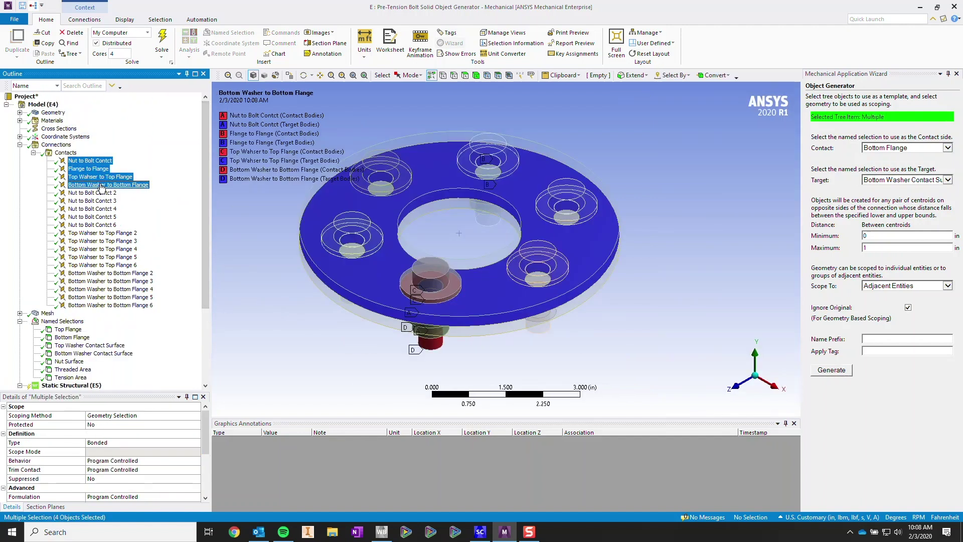
click(88, 169)
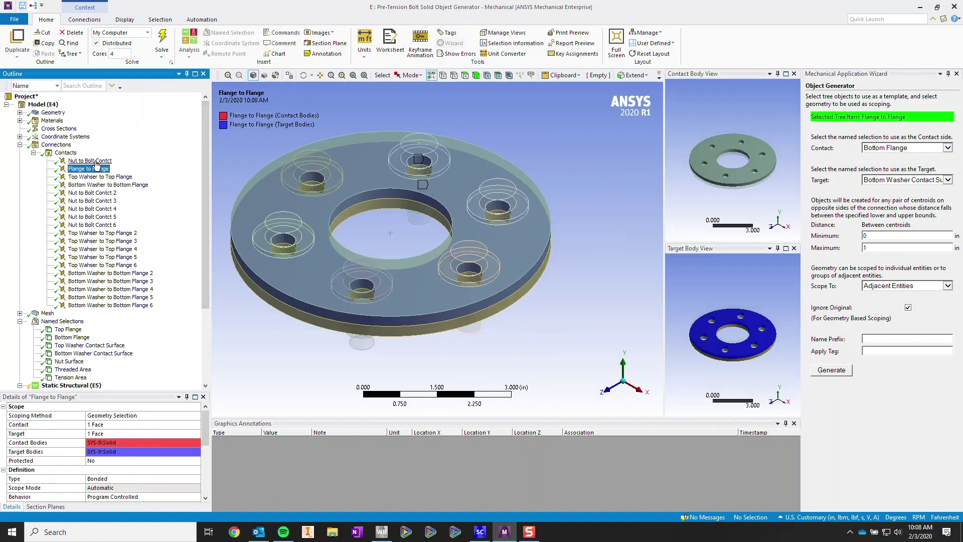
click(91, 160)
click(99, 177)
click(100, 186)
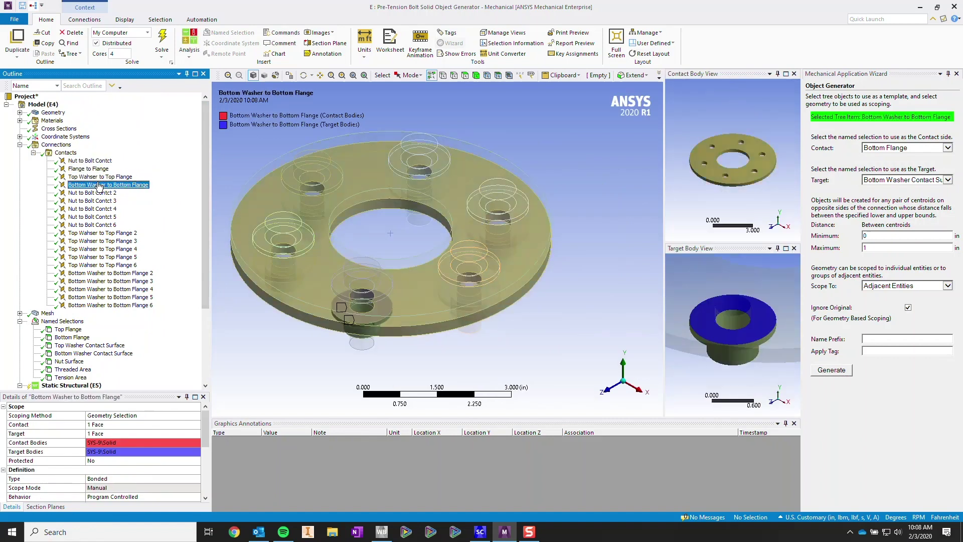
click(90, 160)
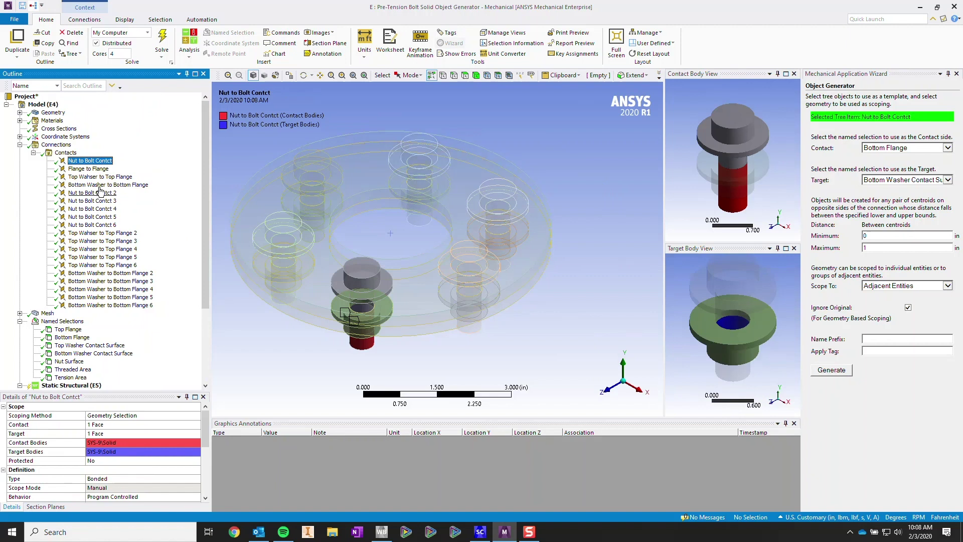
right_click(65, 152)
mouse_move(111, 168)
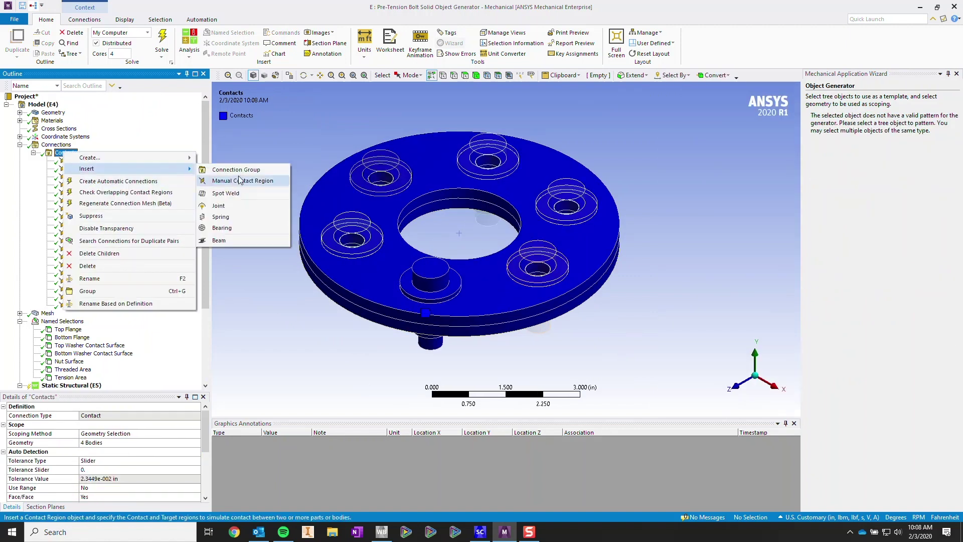
click(261, 324)
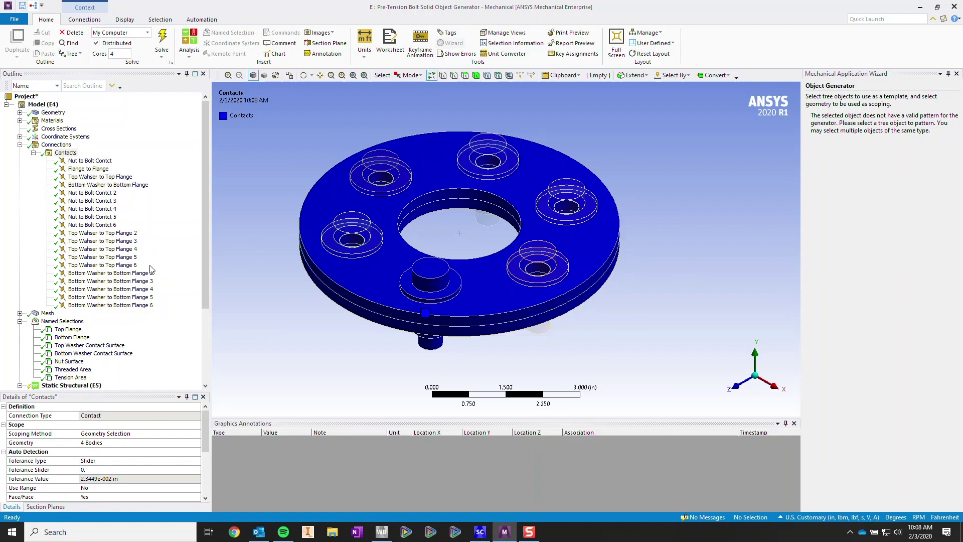
Solve the static structural analysis from its Solution object
scroll(150, 270, down, 5)
click(72, 353)
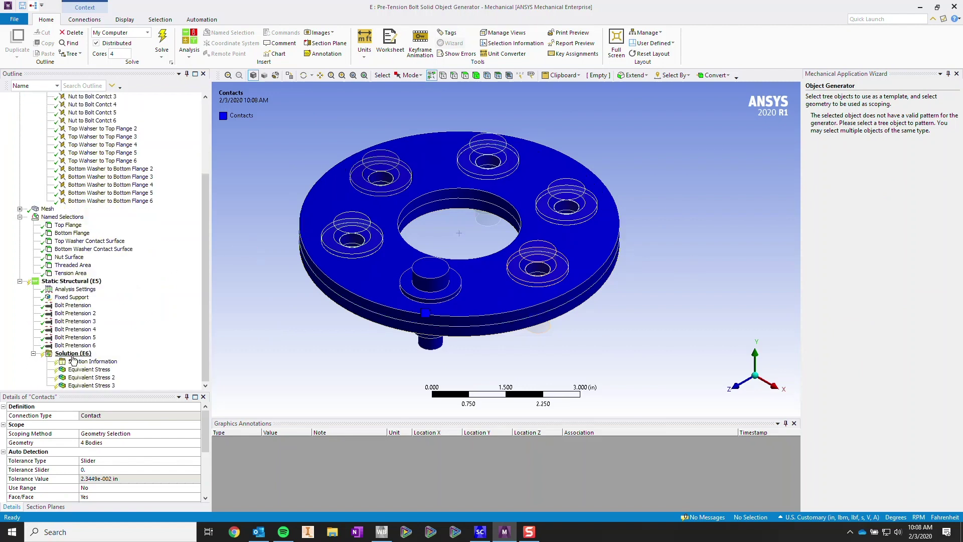
right_click(74, 354)
click(106, 376)
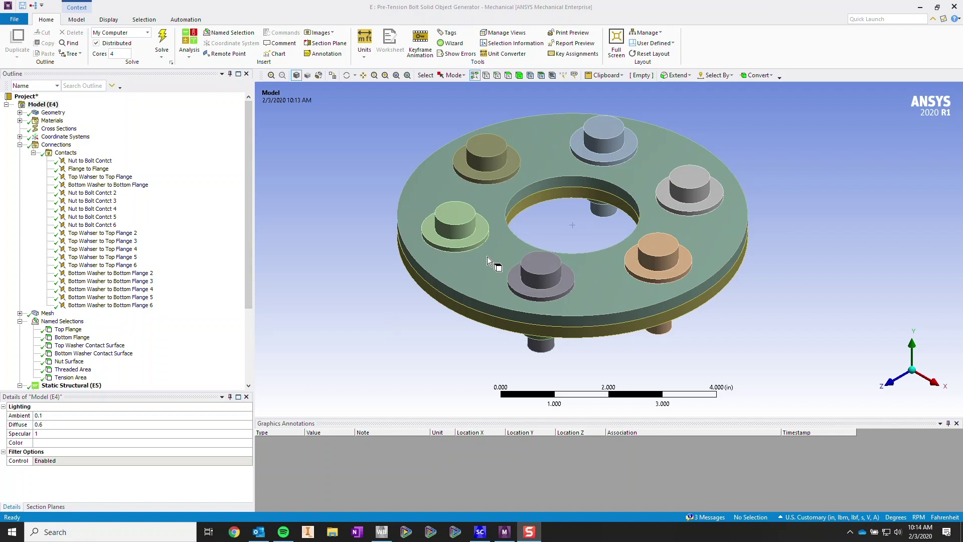
Isolate the top flange by hiding all other bodies and restrict selection to faces
right_click(482, 268)
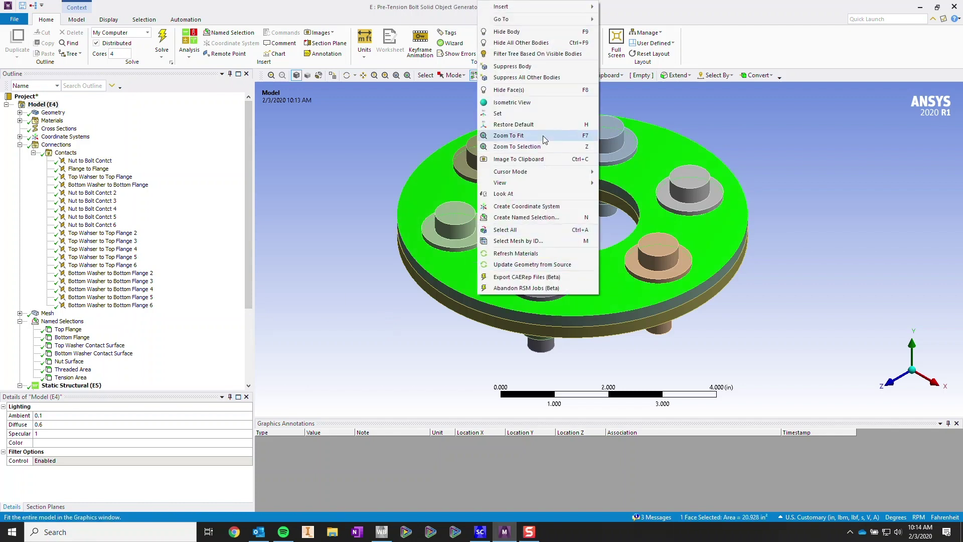
click(534, 44)
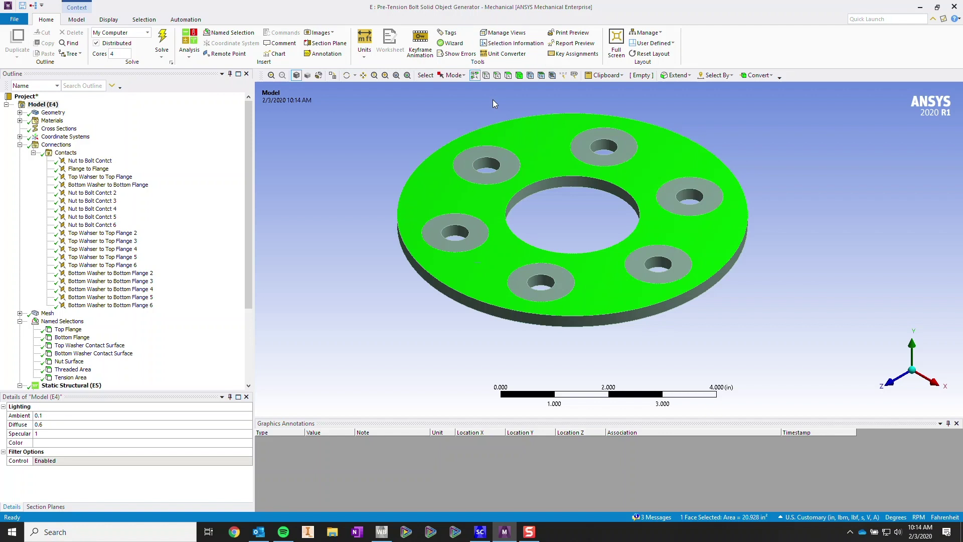
click(507, 76)
Try to create a named selection from the six individually selected washer contact faces of the top flange
click(479, 233)
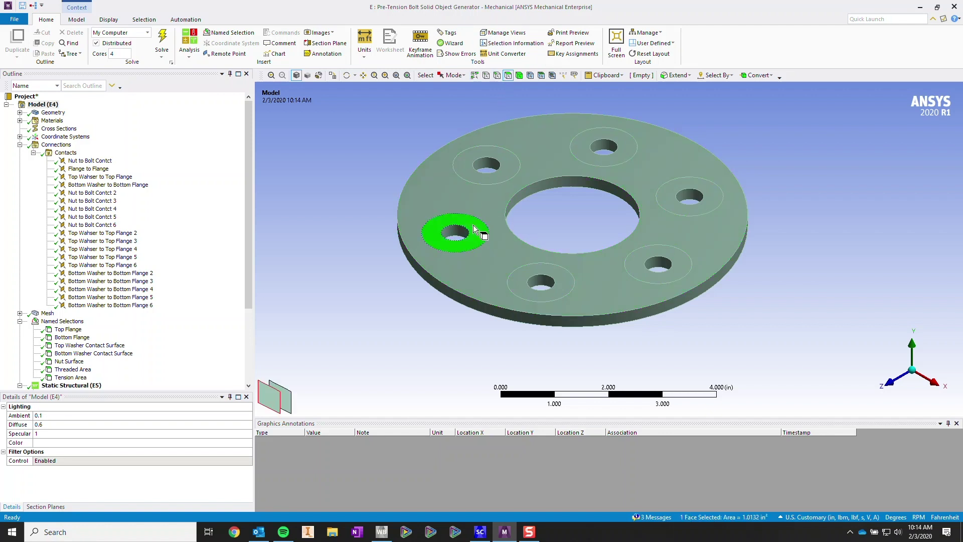
ctrl+click(500, 174)
ctrl+click(594, 155)
ctrl+click(672, 201)
ctrl+click(677, 264)
ctrl+click(575, 283)
right_click(567, 287)
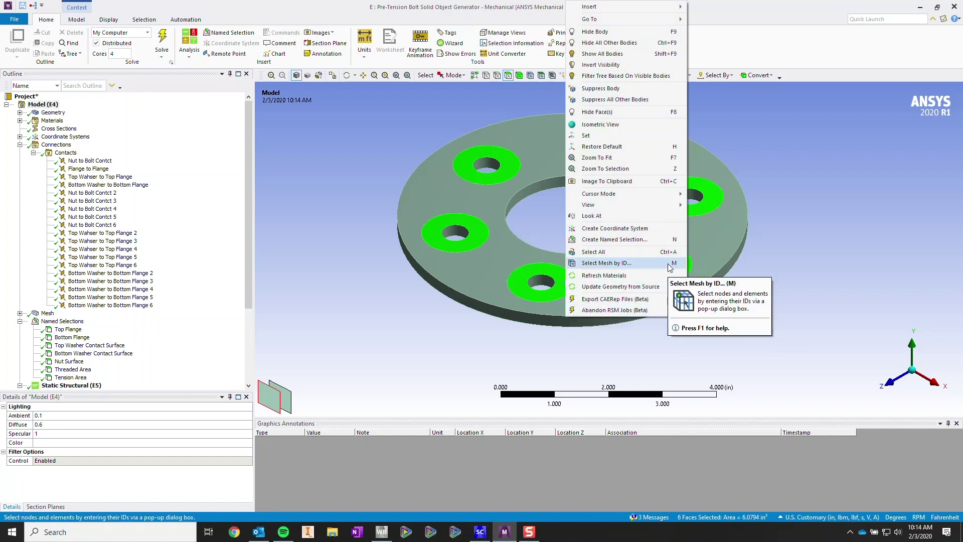
click(641, 240)
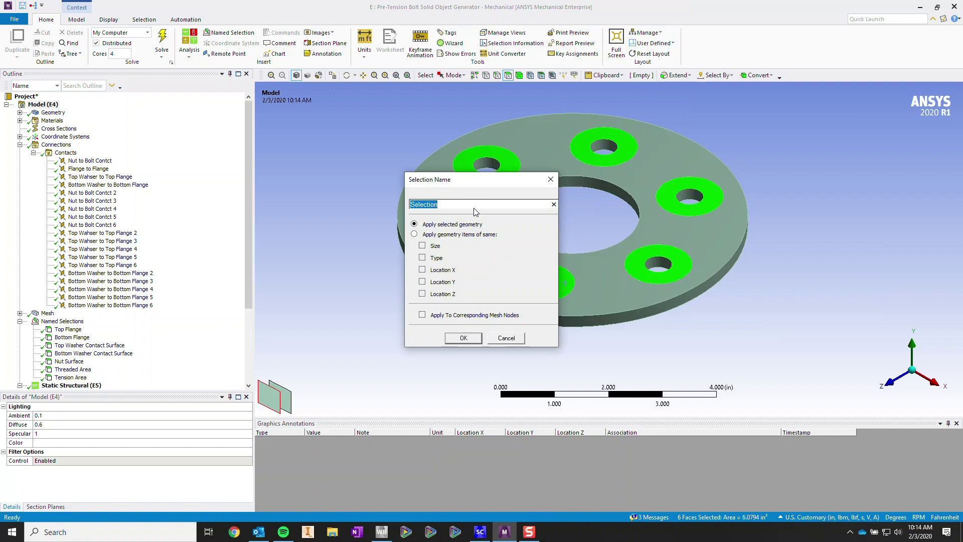
click(506, 338)
click(391, 283)
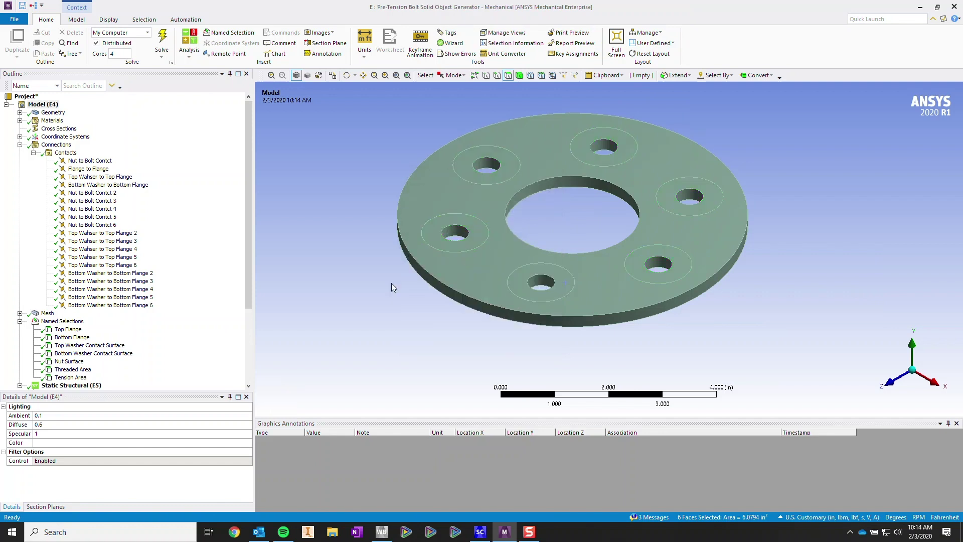
Create a named selection of all faces matching one washer contact face on the top flange and inspect its scoping
click(456, 246)
right_click(457, 248)
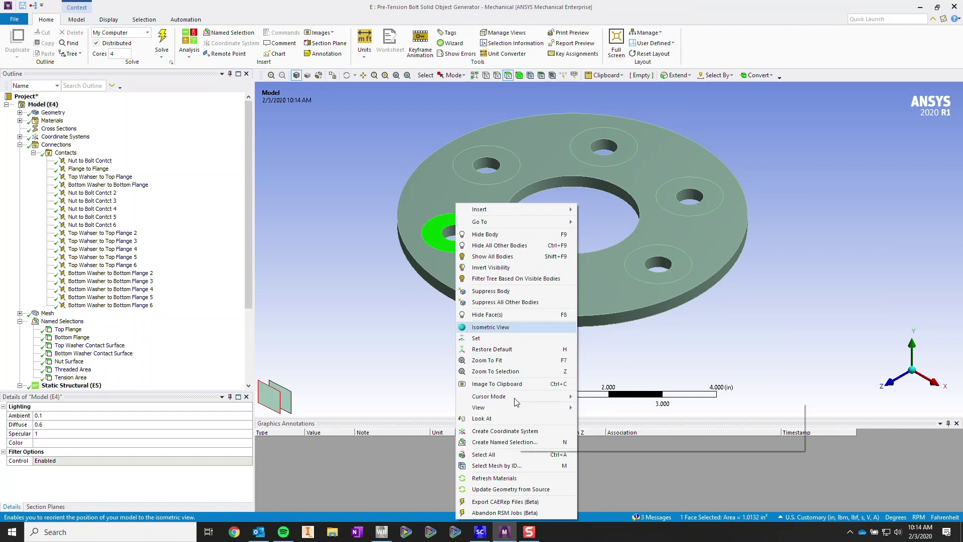
click(536, 442)
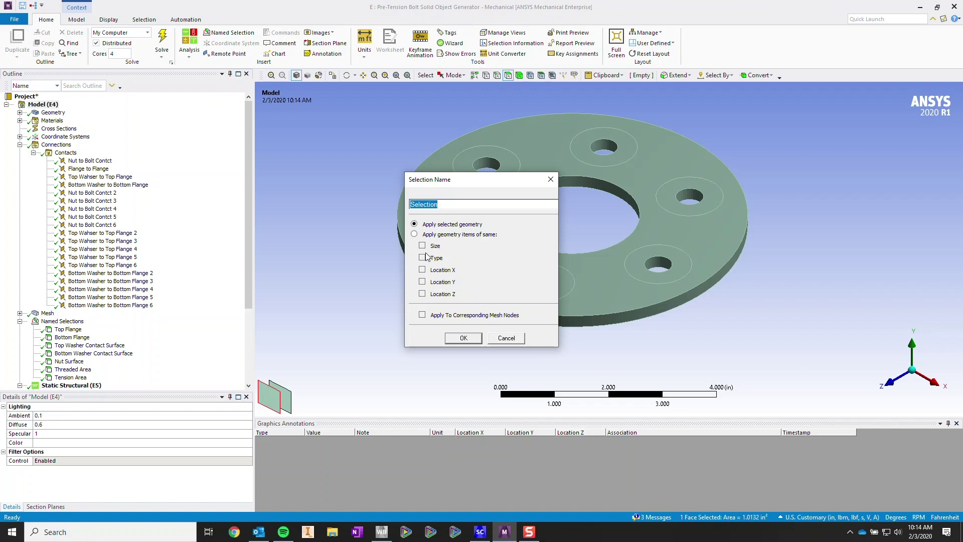
key(End)
click(463, 338)
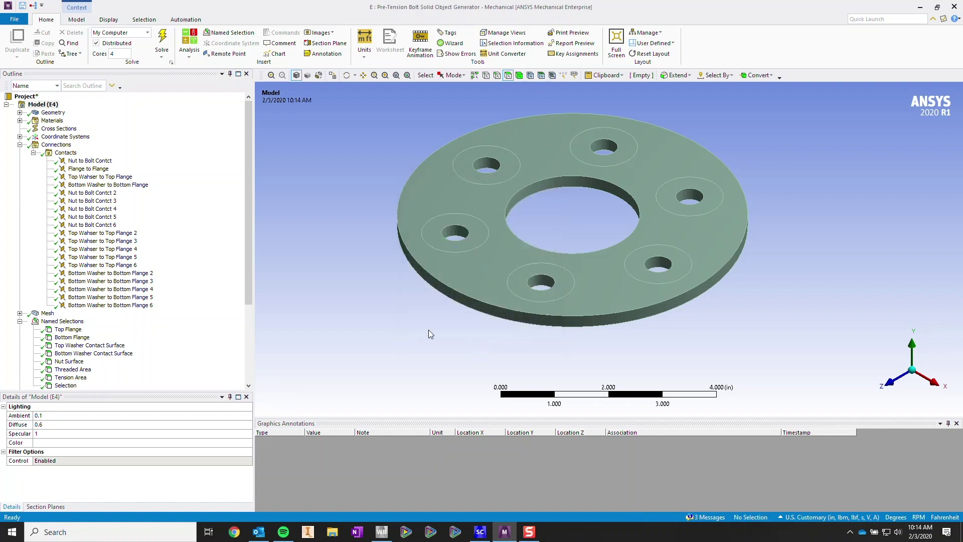
scroll(108, 359, down, 2)
click(65, 337)
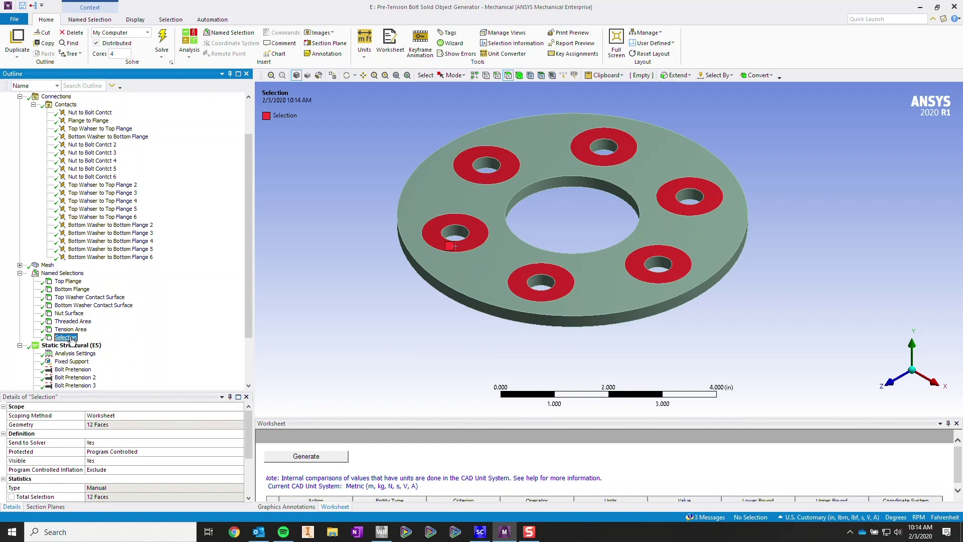
Rename the new named selection as Washer to Flange Surfaces
right_click(68, 337)
key(Escape)
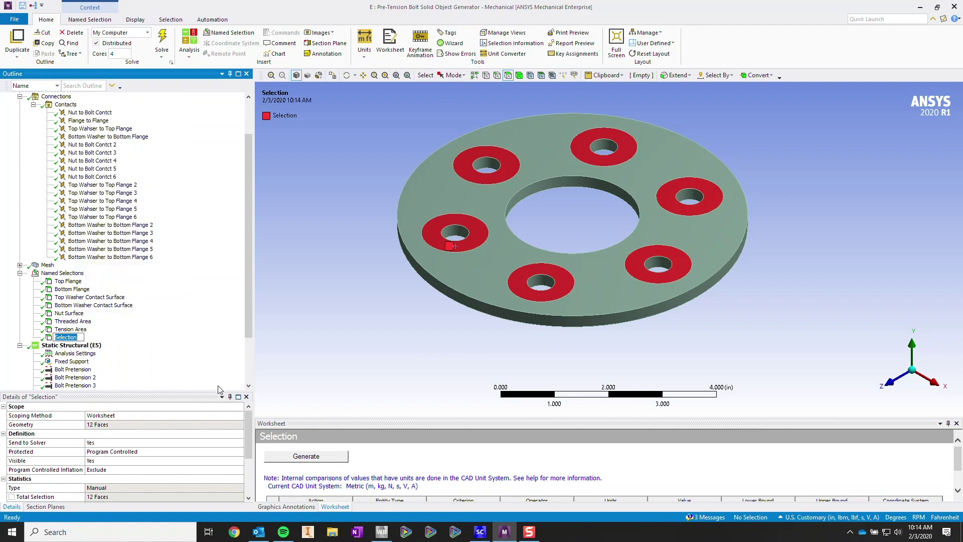
text(Washer to Flange Surfaces)
key(Return)
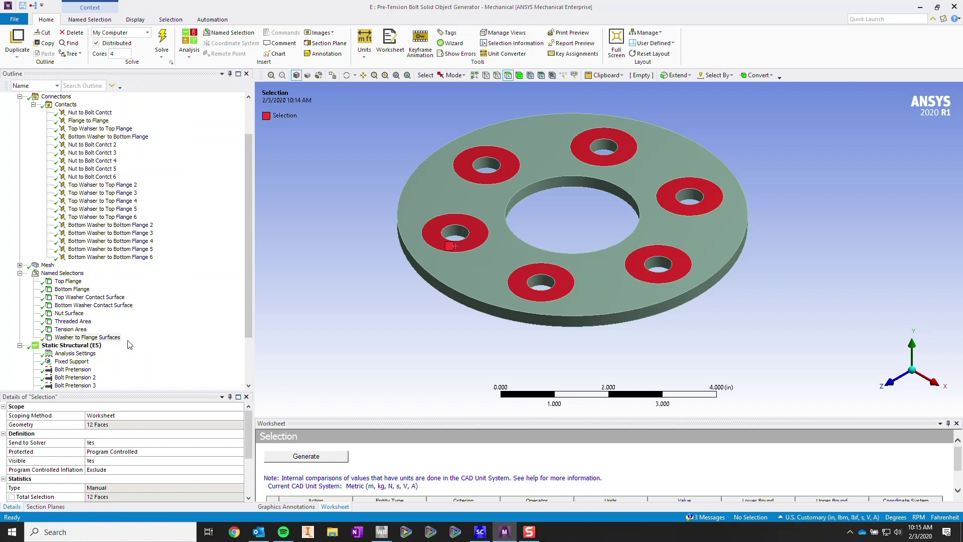
Delete the Washer to Flange Surfaces named selection and show all bodies again
right_click(118, 336)
click(135, 291)
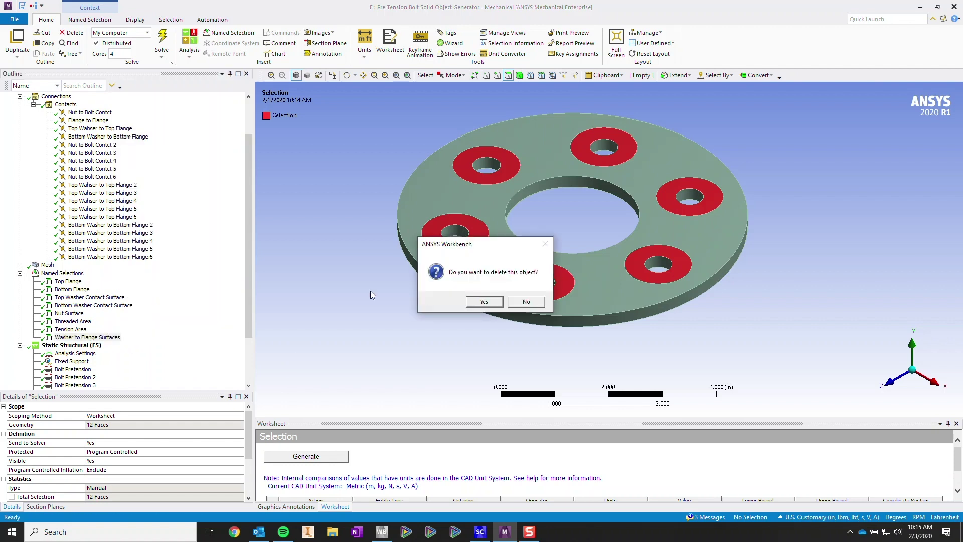
click(484, 303)
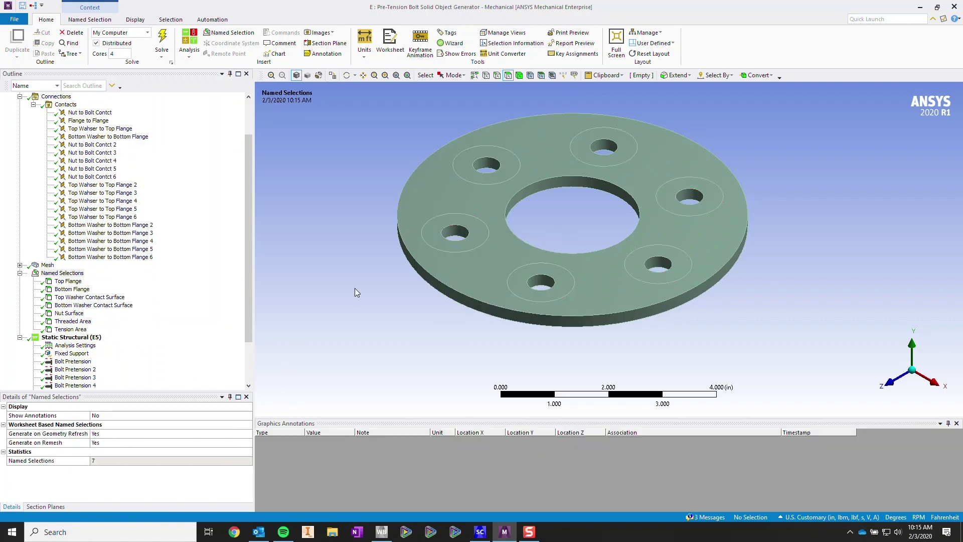
right_click(323, 255)
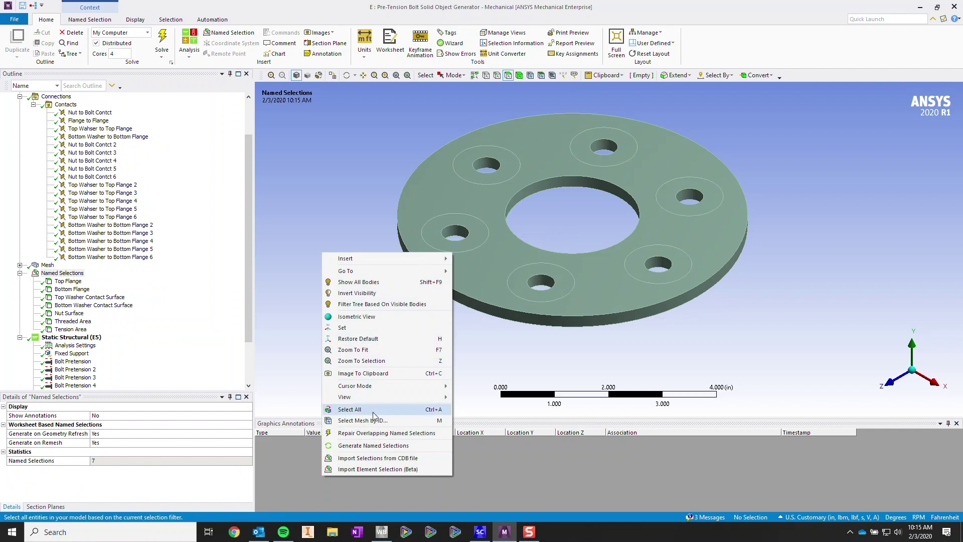
click(374, 282)
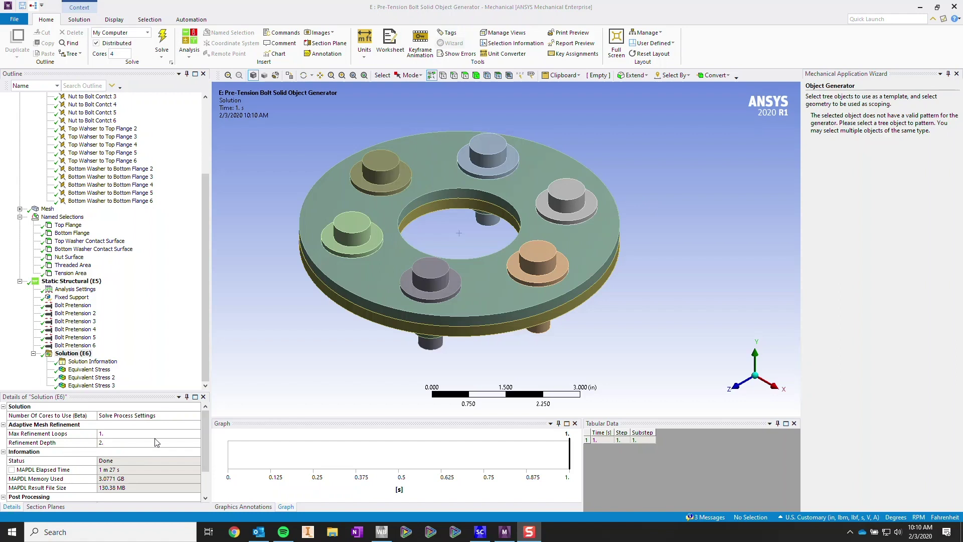
Display the Equivalent Stress result for all bodies and turn on Section Plane1
click(89, 369)
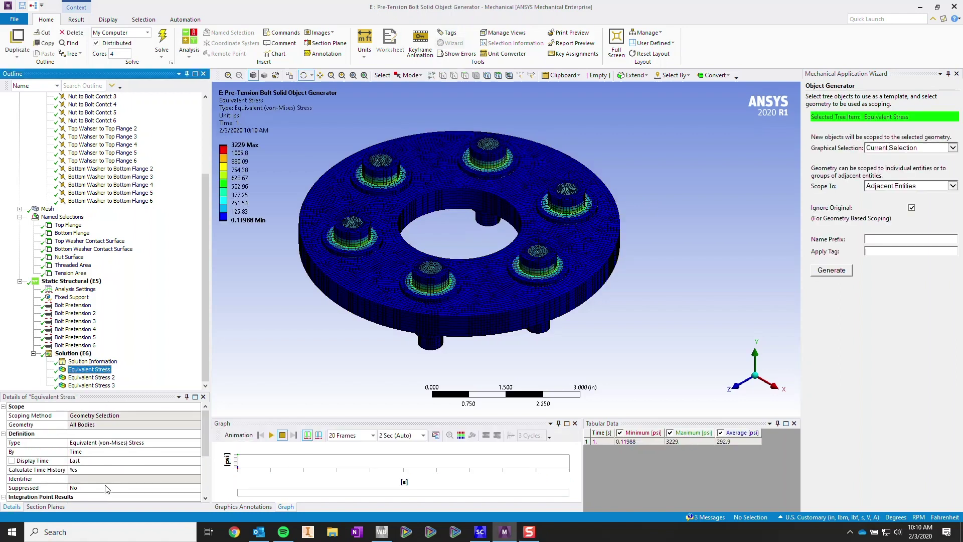
click(45, 506)
click(5, 420)
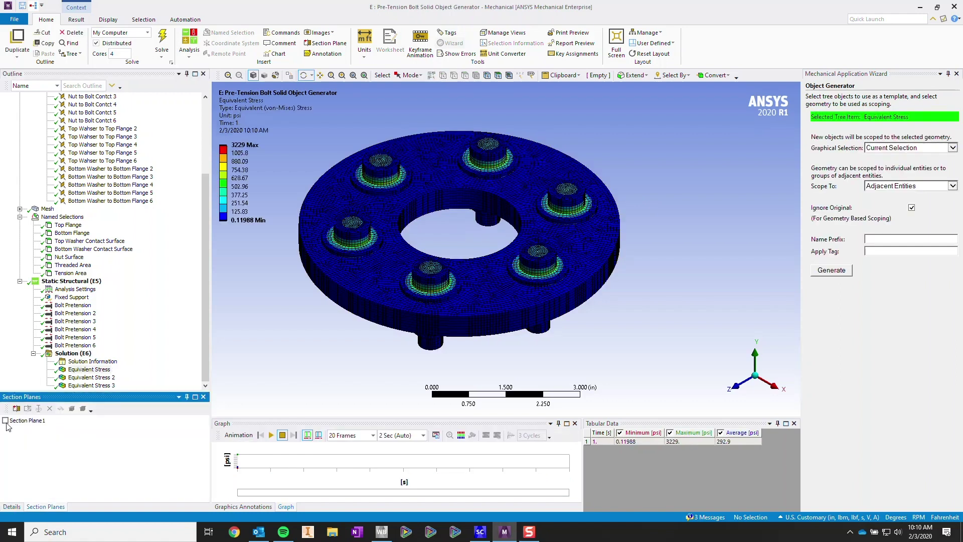